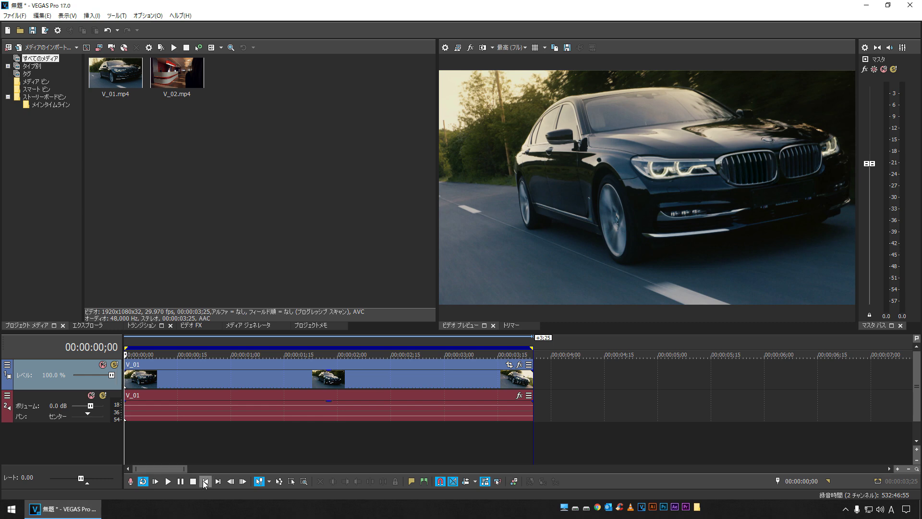
Preview the V_01 clip and add the BCC Lens Flare 3D effect to its video event
key("space")
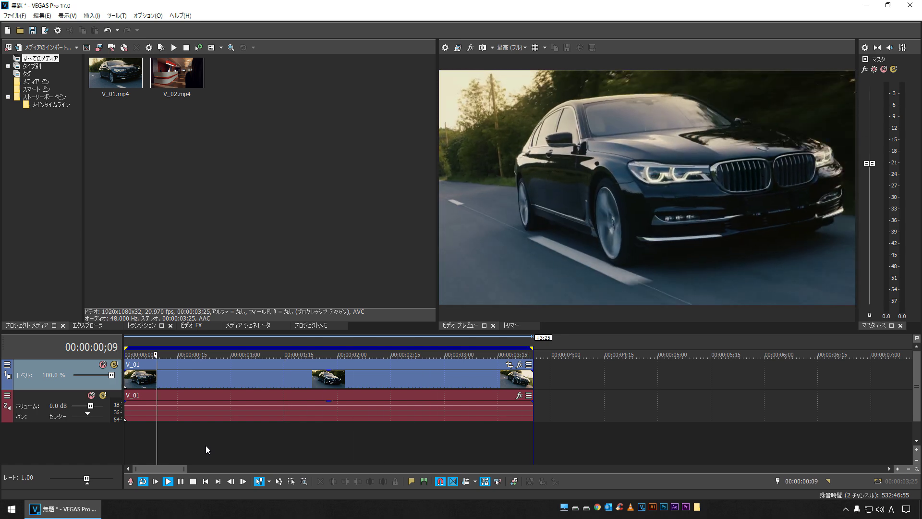
key("space")
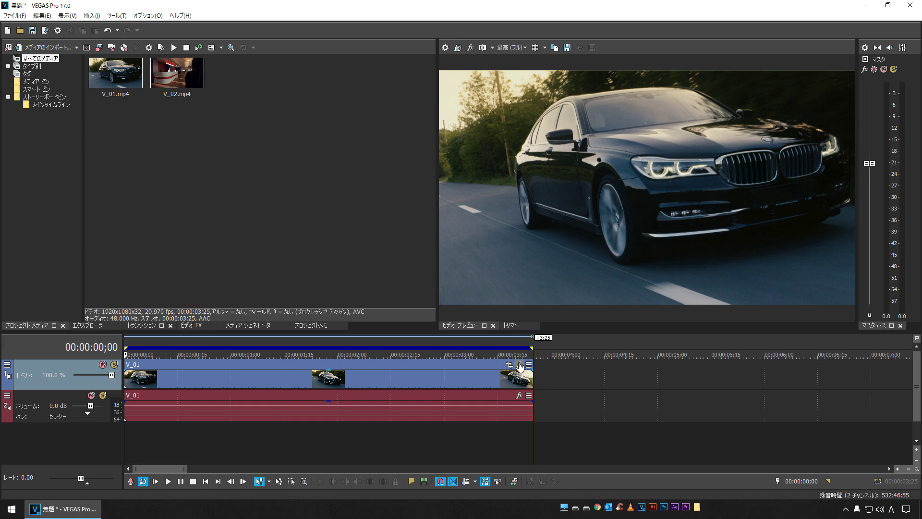
left_click(519, 365)
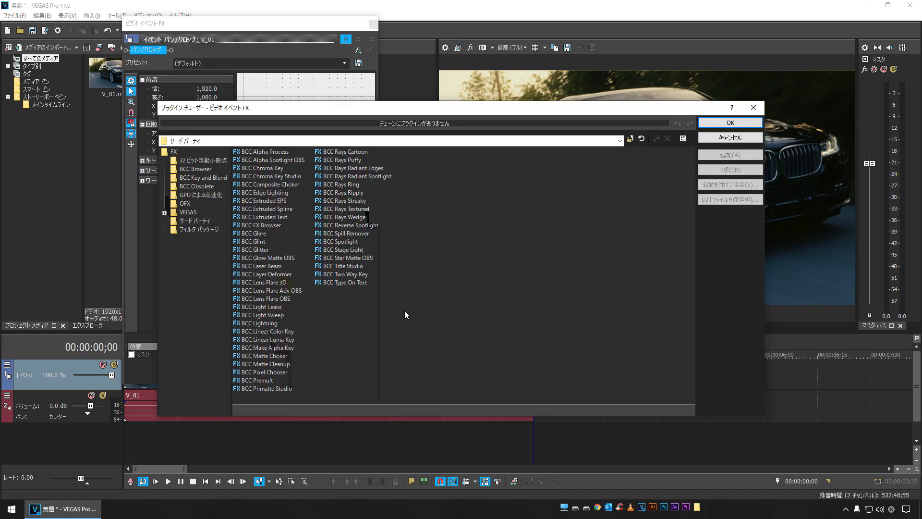
left_click(283, 283)
left_click(730, 155)
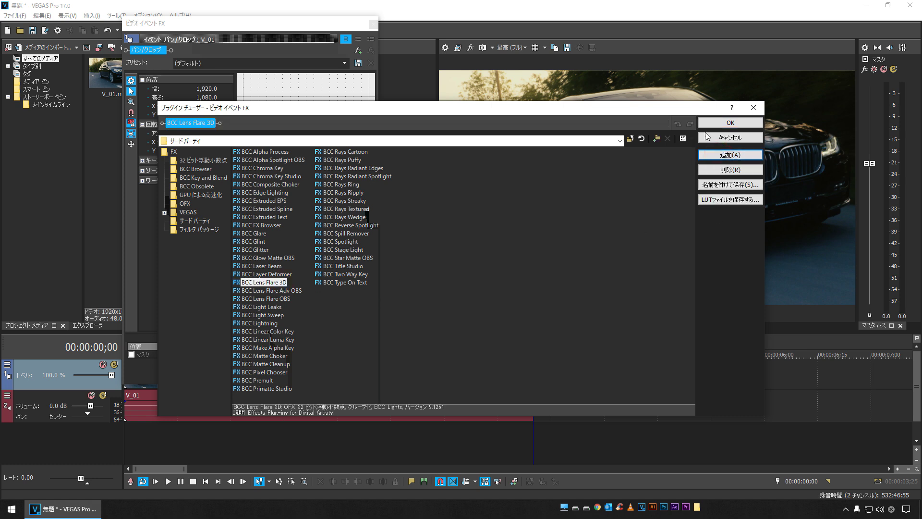
left_click(731, 123)
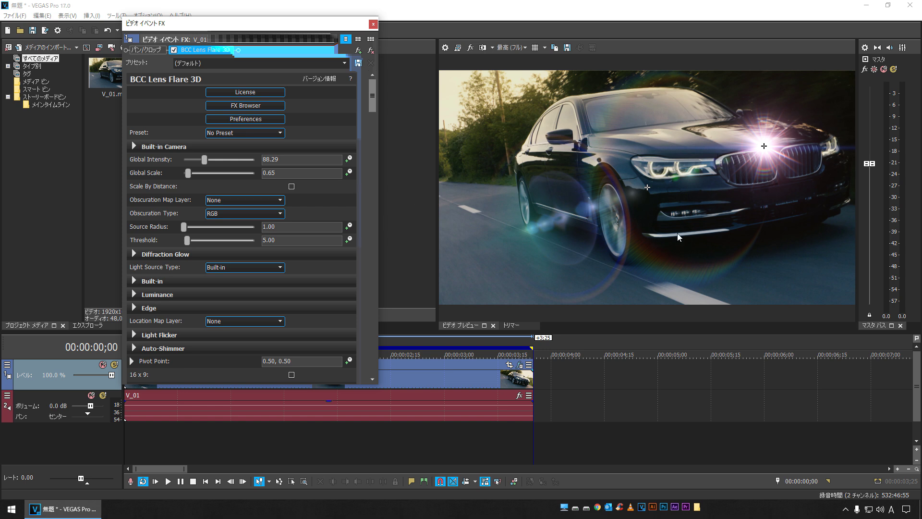
Move the lens flare's light source onto the car's headlight nearest the front wheel
left_click(765, 150)
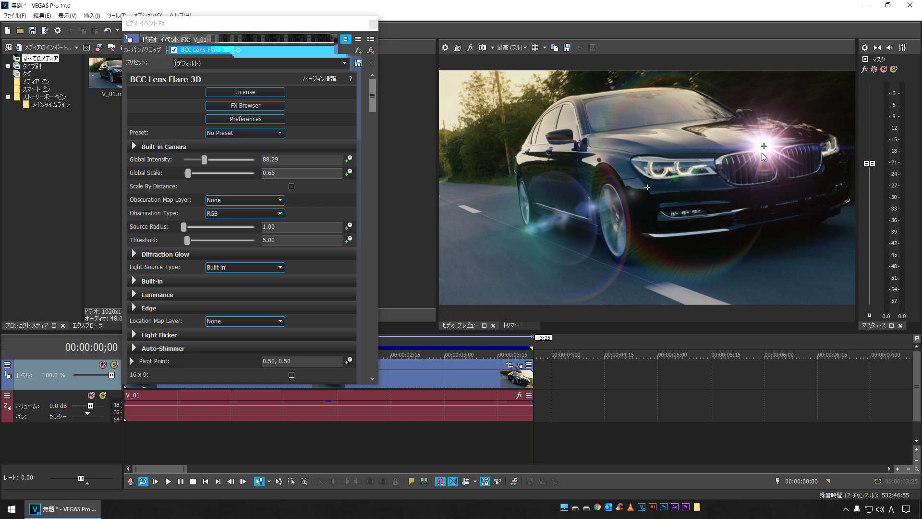
left_click_drag(764, 150, 753, 187)
left_click_drag(818, 162, 666, 170)
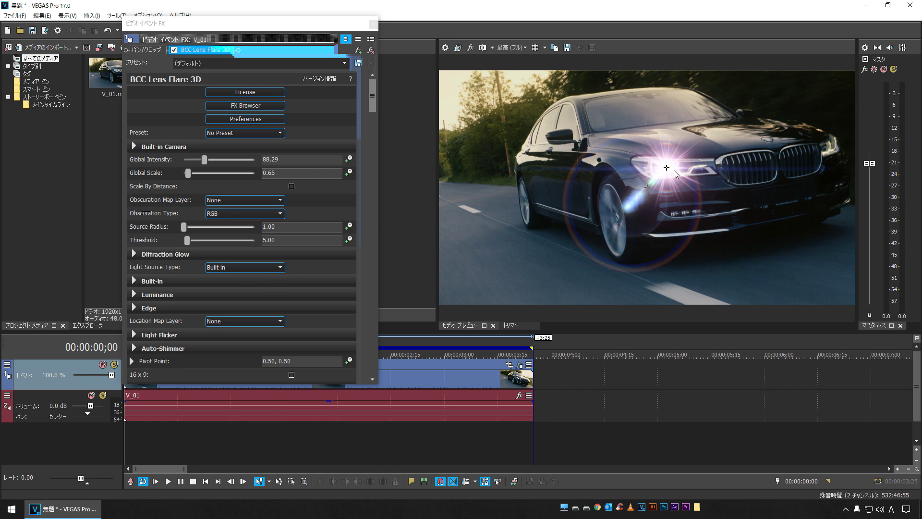
Play the clip to compare the flare's position with the moving headlight
left_click(167, 481)
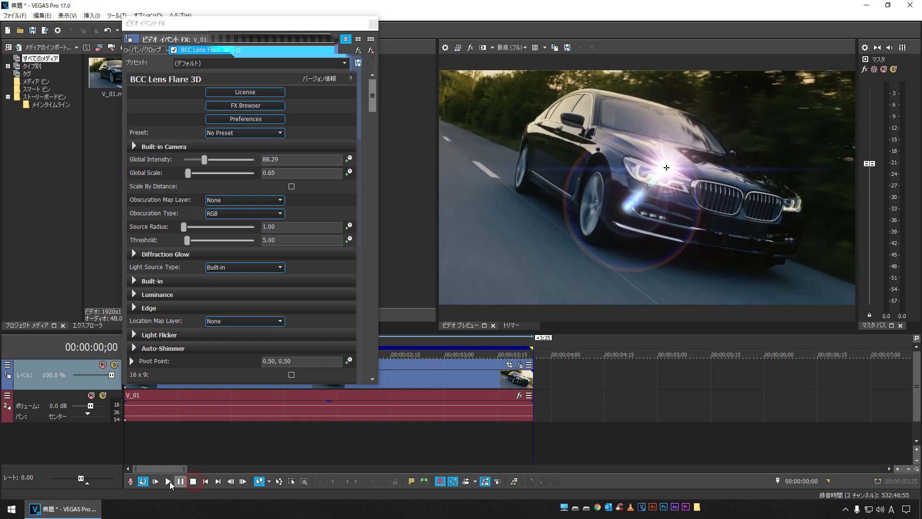
left_click(167, 481)
left_click(166, 481)
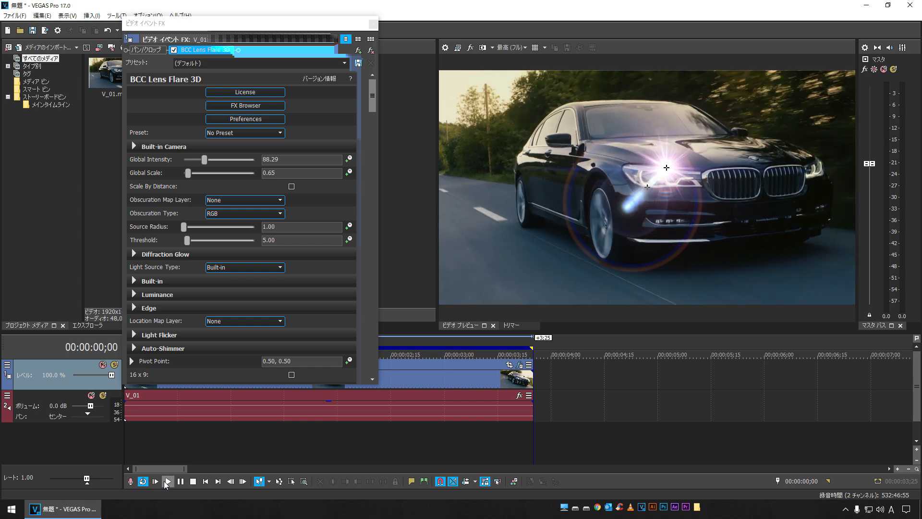
left_click(166, 482)
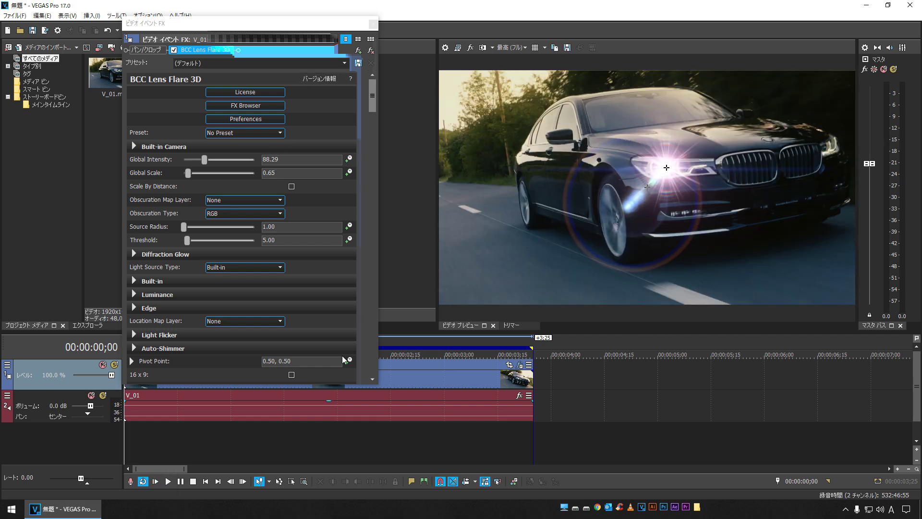
Set the video preview quality to 最高 (自動) and play back the clip with the flare
left_click(506, 50)
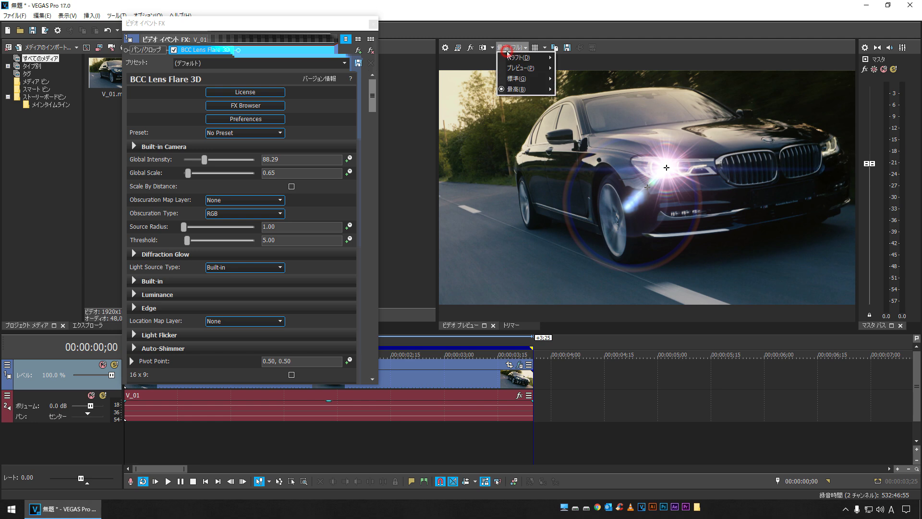
mouse_move(517, 89)
left_click(571, 89)
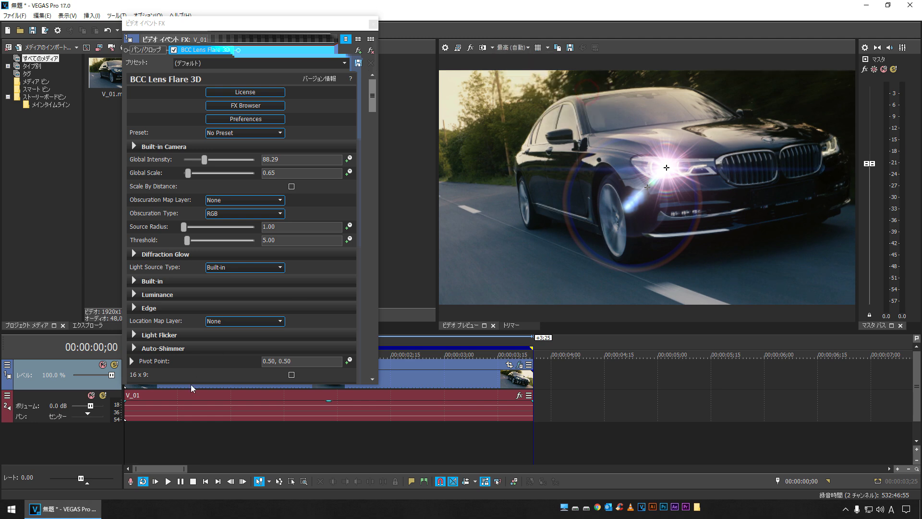
key("space")
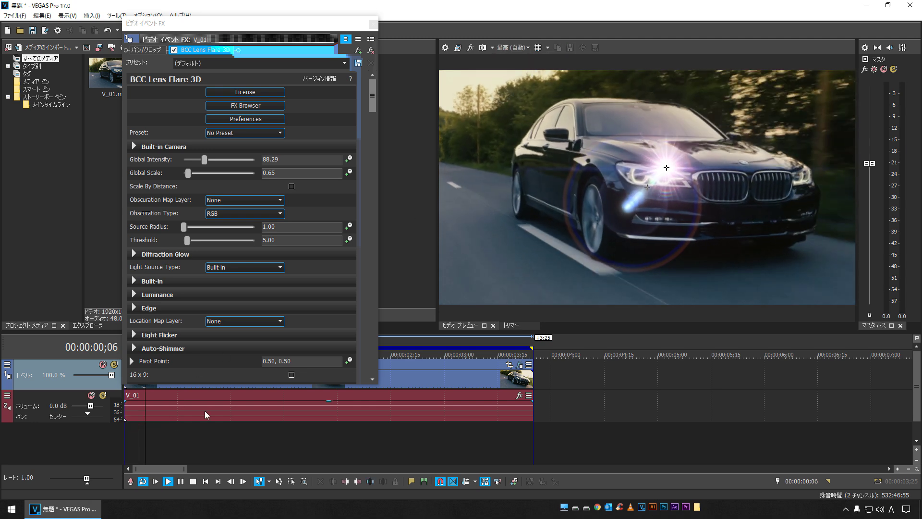
key("space")
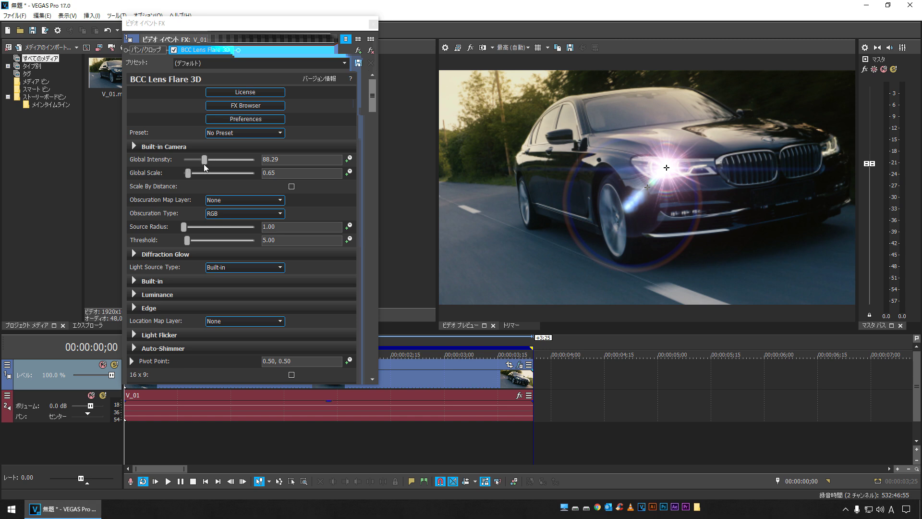
Set the flare's Global Intensity to 95.92 and Global Scale to 0.88, and enable Scale By Distance
left_click_drag(204, 165, 208, 164)
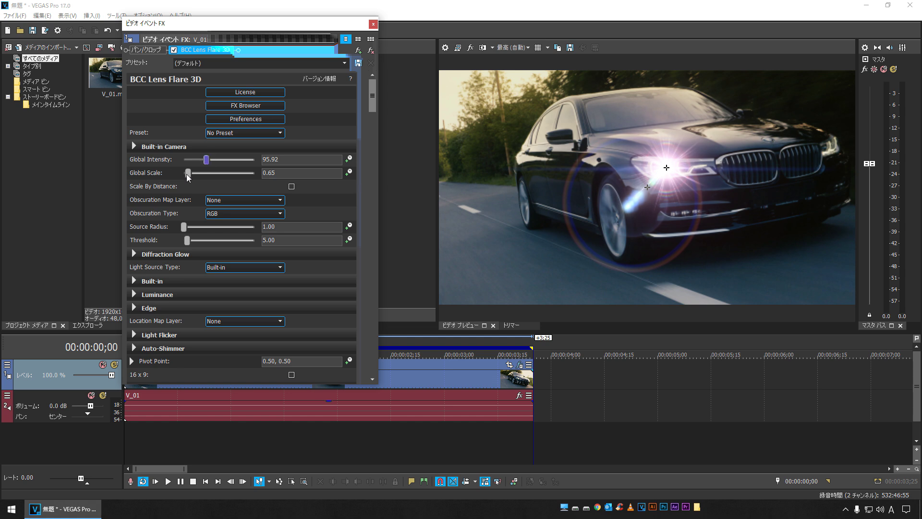
left_click_drag(189, 178, 191, 178)
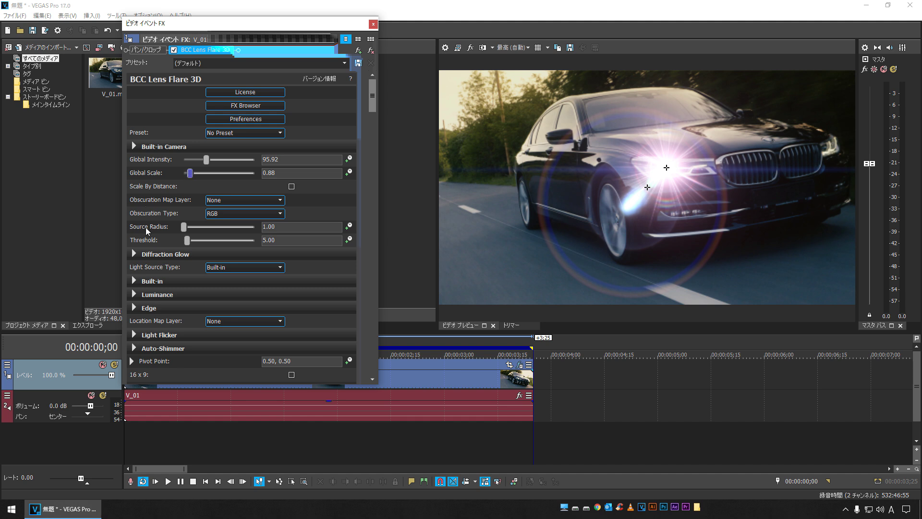
left_click(291, 186)
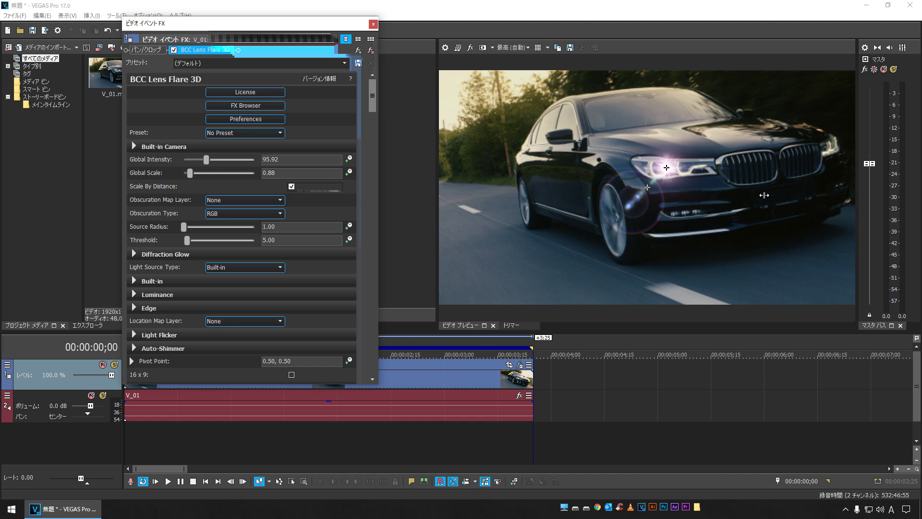
Increase the flare's Global Intensity to 112.24 and Global Scale to 1.90, and preview the clip
left_click(208, 161)
mouse_move(209, 161)
left_mouse_down()
mouse_move(218, 162)
mouse_move(201, 176)
left_mouse_up()
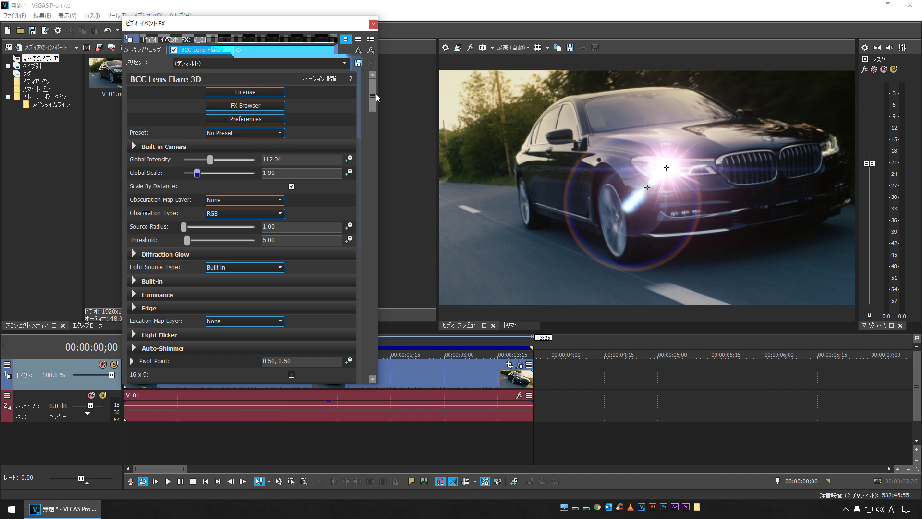
left_click(167, 481)
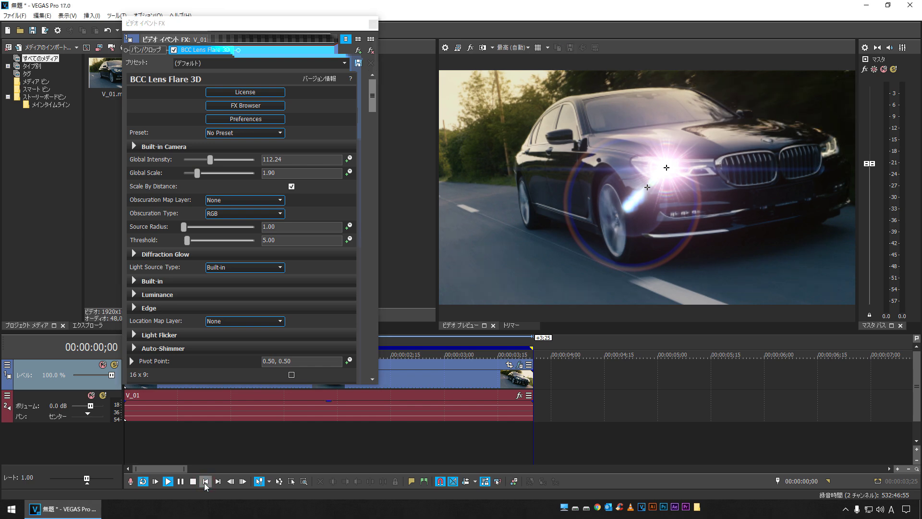
left_click(205, 482)
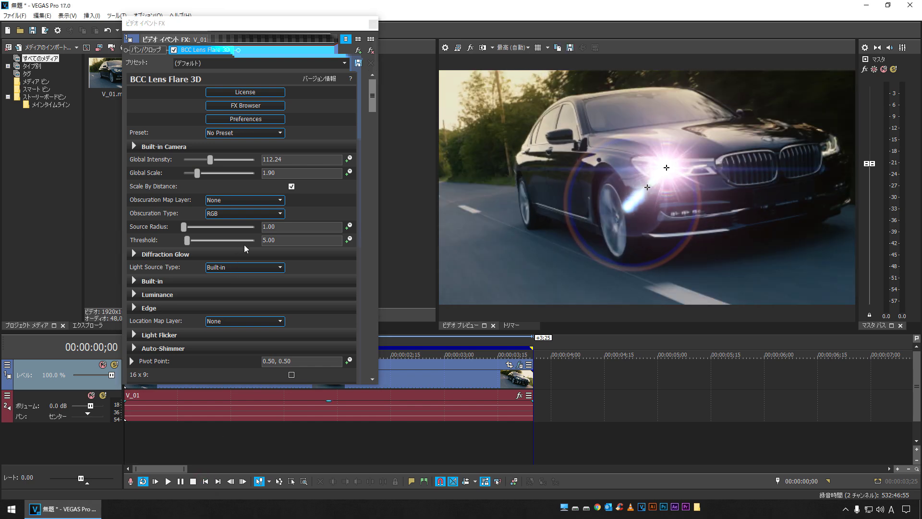
Launch the Mocha Motion Tracker from the lens flare effect's Motion Tracker / Mocha settings
left_click_drag(372, 100, 366, 367)
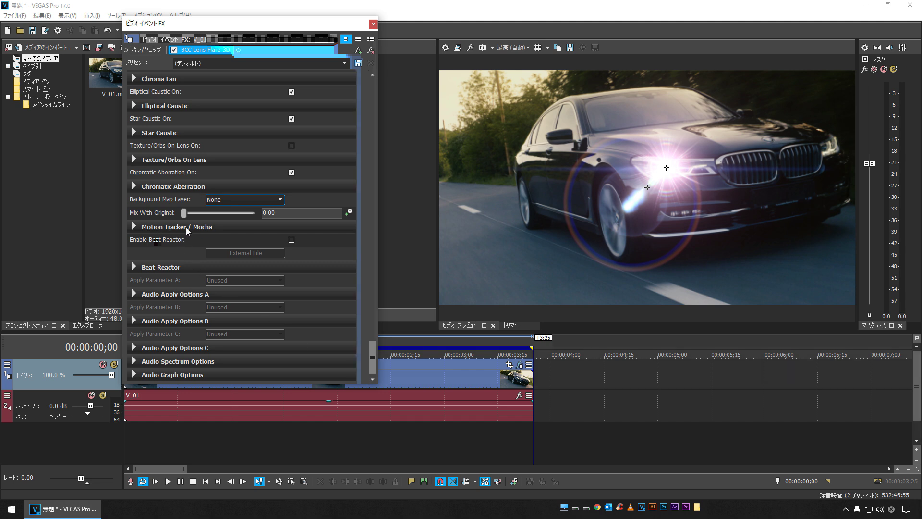
left_click(134, 226)
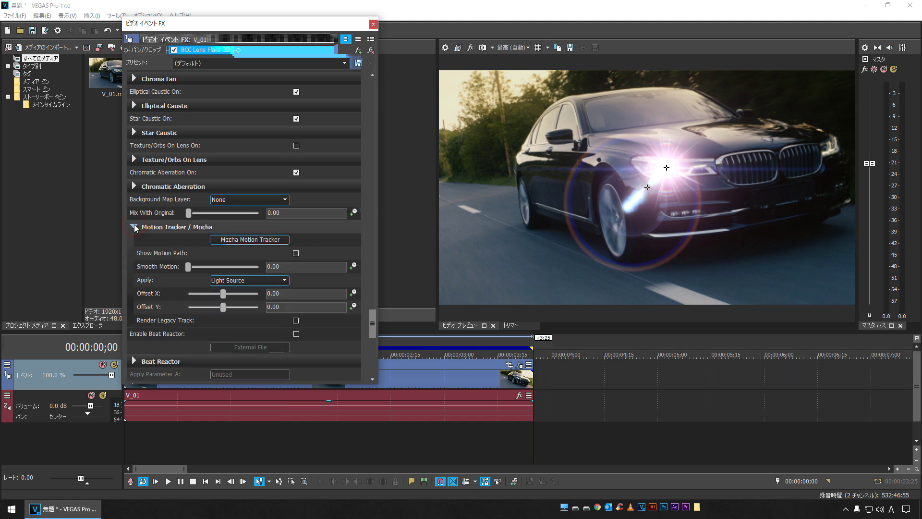
left_click(241, 242)
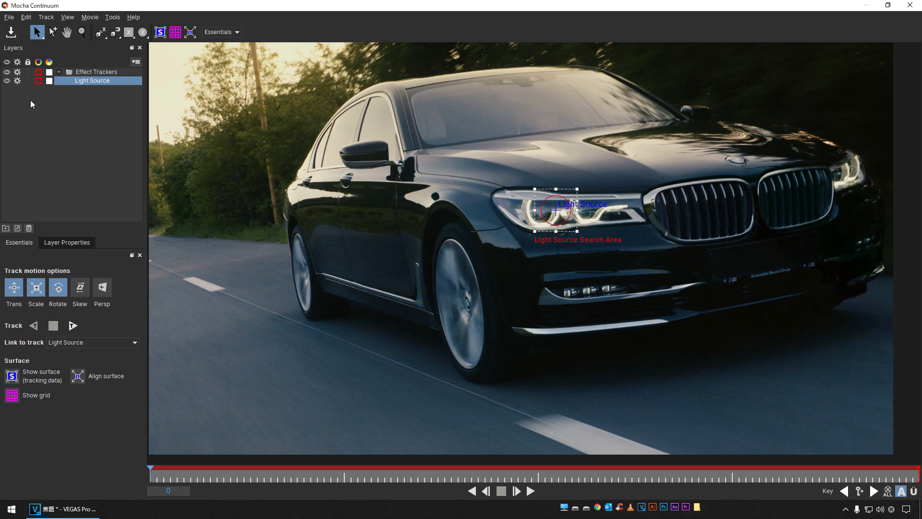
Place the Light Source point on the headlight's outer lamp and move its search area over the headlight's outer lower edge
left_click_drag(72, 86, 86, 81)
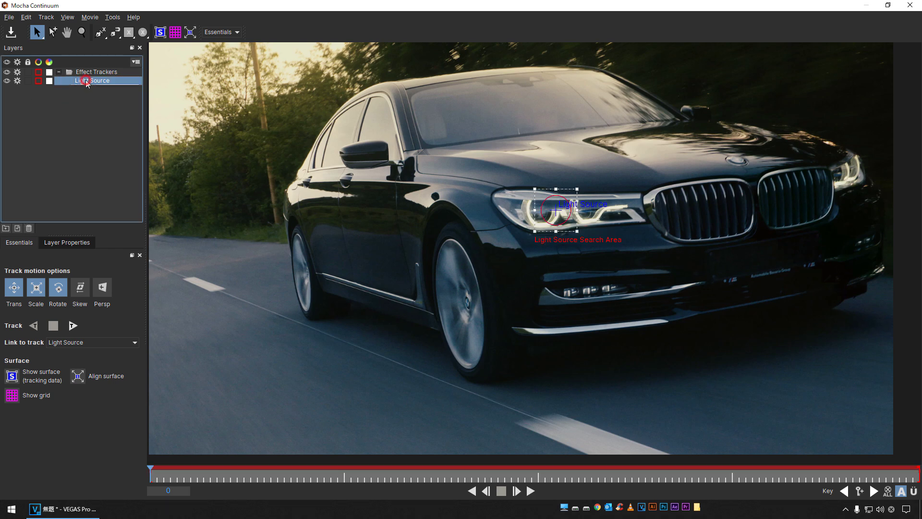
left_click(79, 108)
left_click(90, 80)
left_click_drag(559, 222, 558, 223)
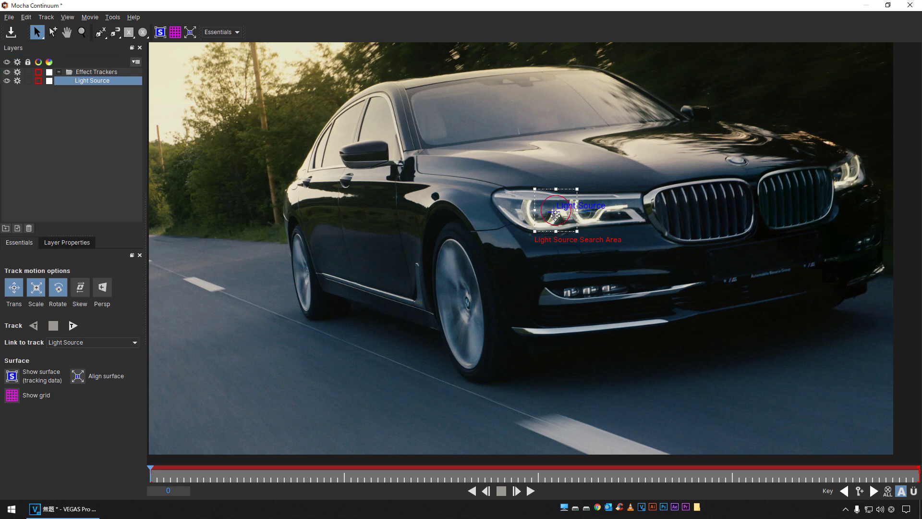
mouse_move(552, 211)
left_mouse_down()
mouse_move(576, 204)
mouse_move(494, 166)
mouse_move(480, 176)
mouse_move(512, 204)
mouse_move(541, 212)
left_mouse_up()
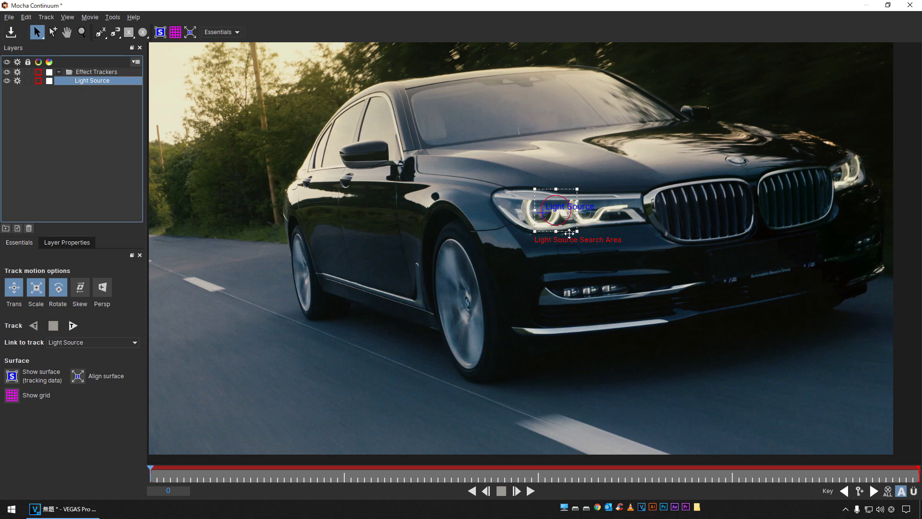
left_click_drag(568, 229, 533, 244)
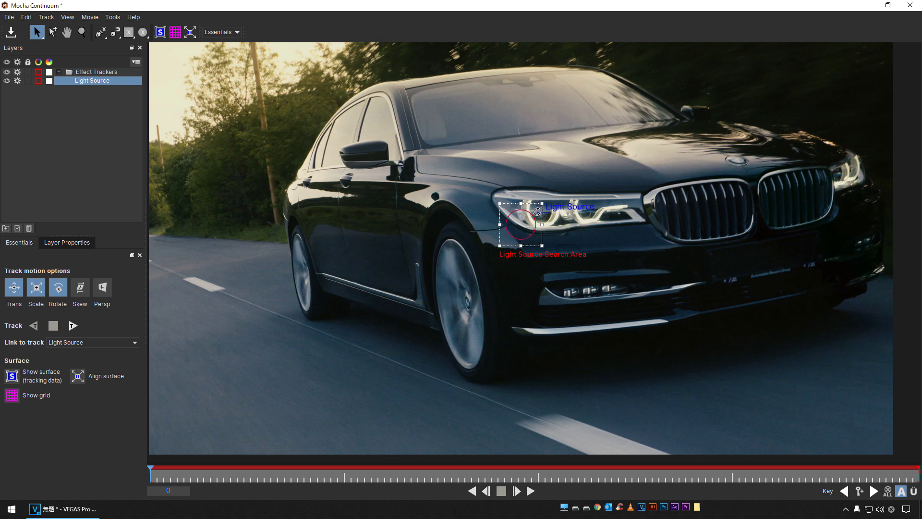
Track the Light Source layer forward through the whole clip and play the track from the first frame
left_click(74, 327)
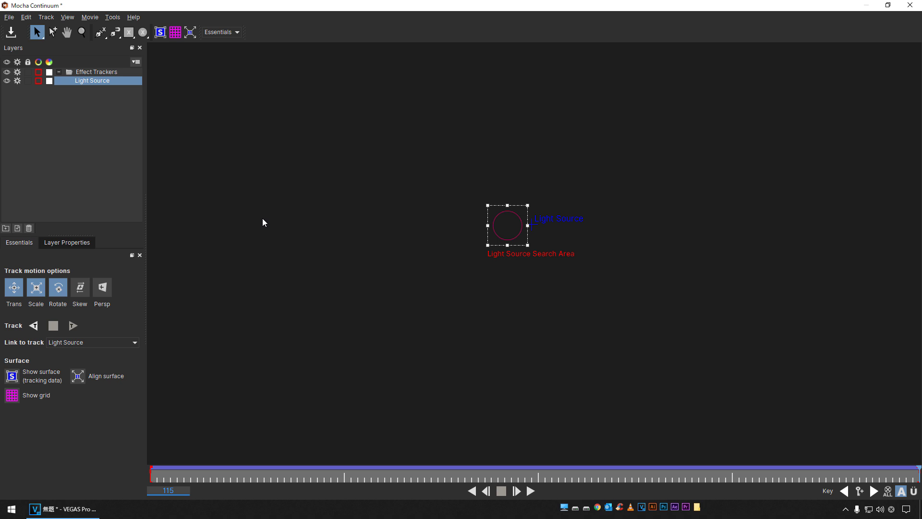
left_click_drag(206, 471, 146, 476)
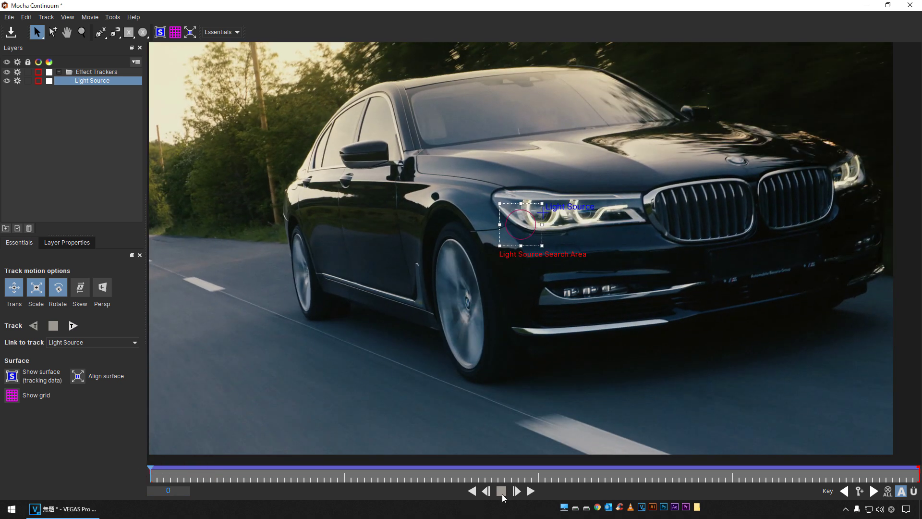
left_click(531, 491)
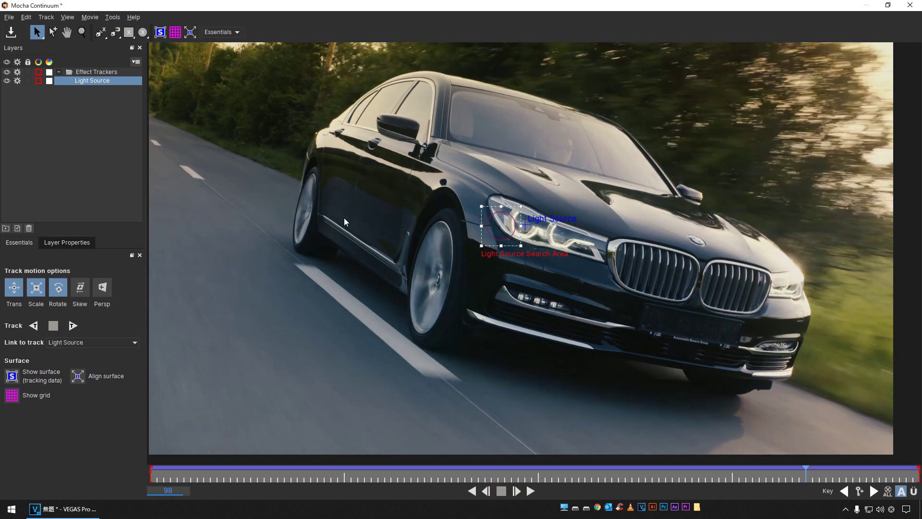
Save the tracking data, close Mocha Continuum, and play back the tracked flare in VEGAS Pro
left_click(10, 33)
left_click(911, 6)
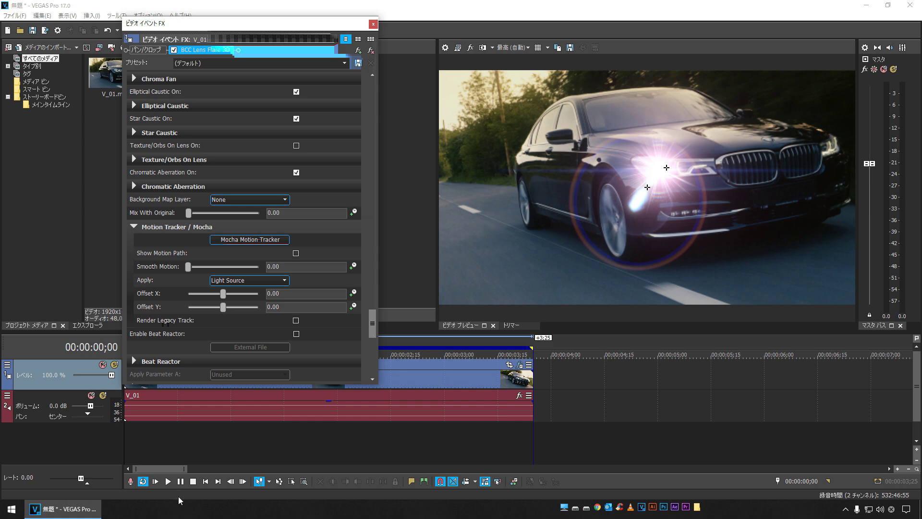
left_click(168, 481)
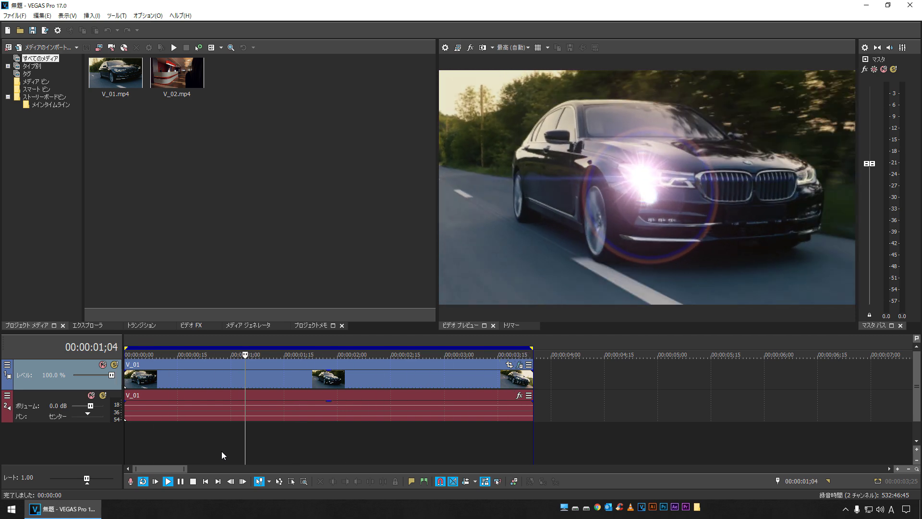
key("space")
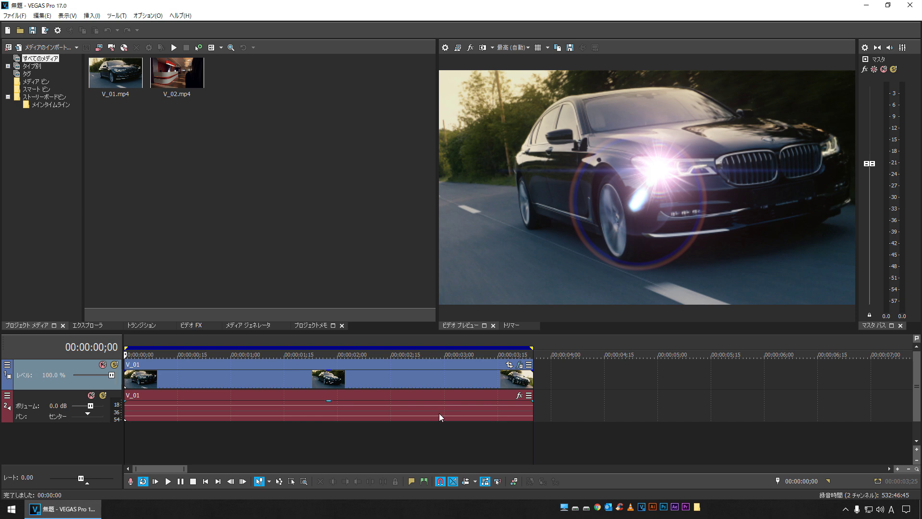
Open the car clip's BCC Lens Flare 3D settings and save them as a preset named LIGHT_01
left_click(365, 379)
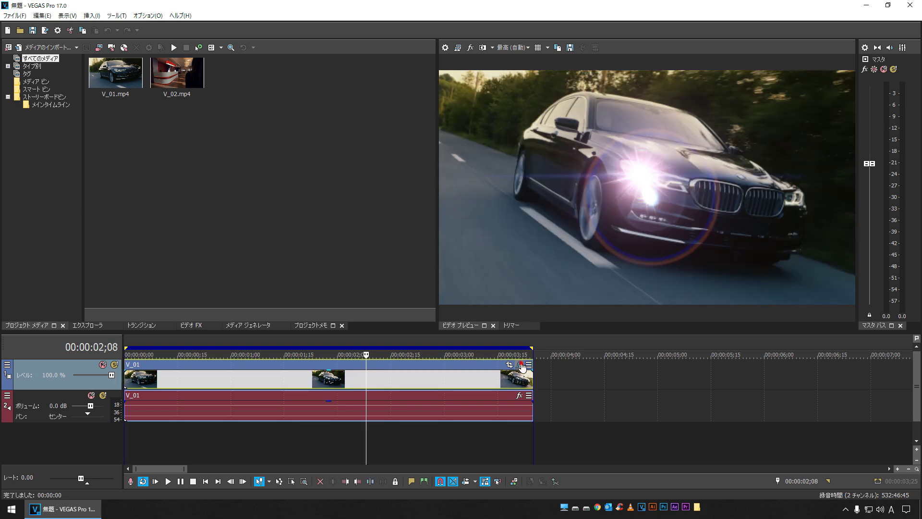
left_click(521, 366)
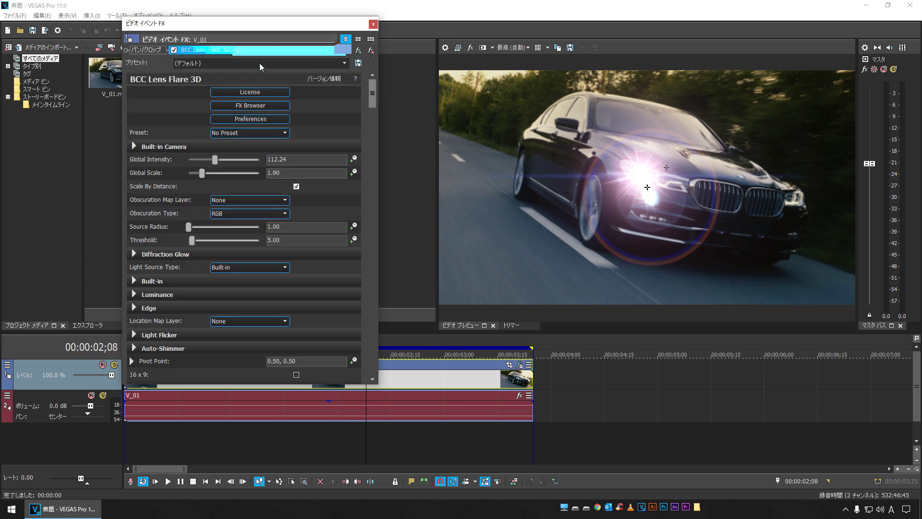
left_click_drag(189, 28, 205, 37)
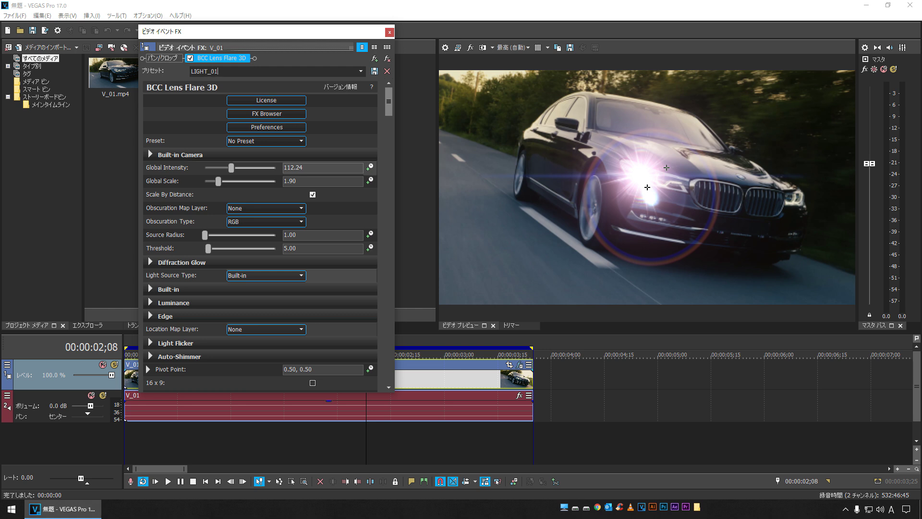
left_click(374, 73)
Add a second BCC Lens Flare 3D effect to the car clip's effect chain
left_click(374, 60)
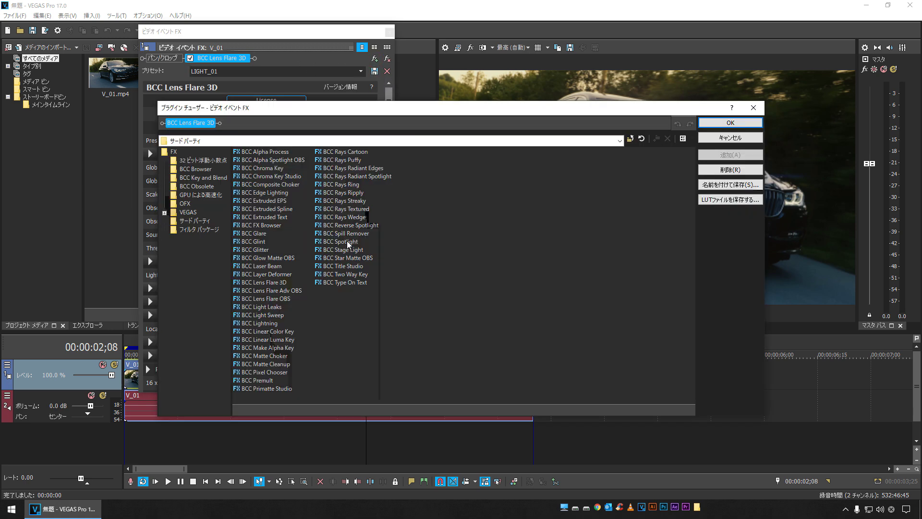
double_click(277, 283)
left_click(740, 128)
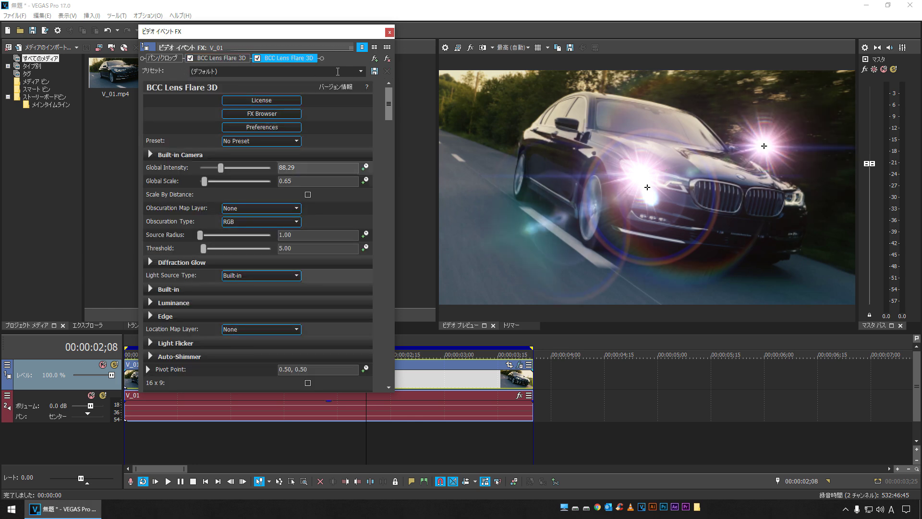
Load the LIGHT_01 preset into the second lens flare and toggle that flare off and on to compare
left_click(360, 72)
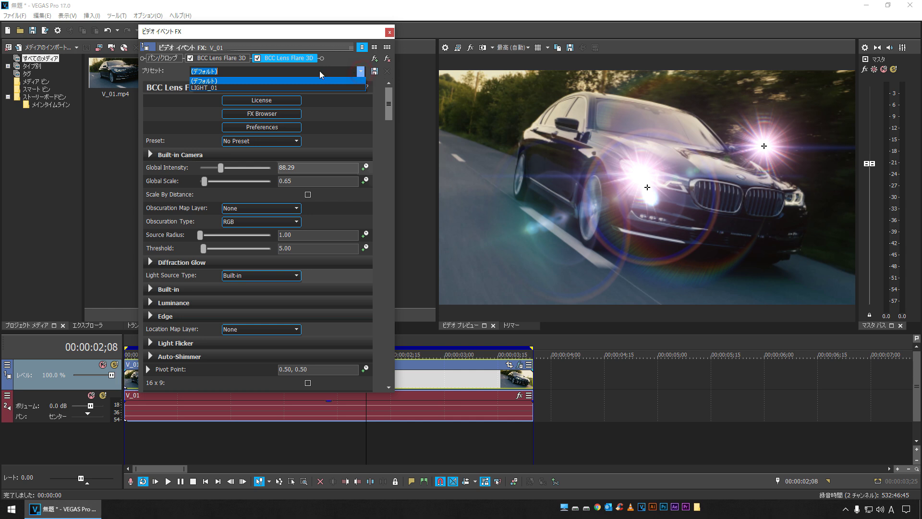
left_click(230, 88)
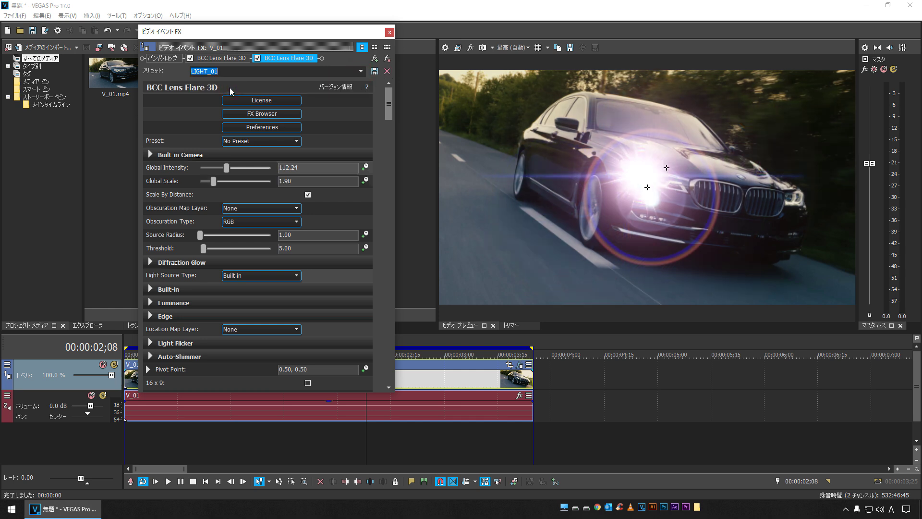
left_click(257, 58)
left_click(258, 58)
left_click(257, 59)
left_click(257, 58)
Launch the second flare's Mocha Motion Tracker and place the Light Source point and its search area at the car's other headlight
left_click_drag(389, 101, 388, 394)
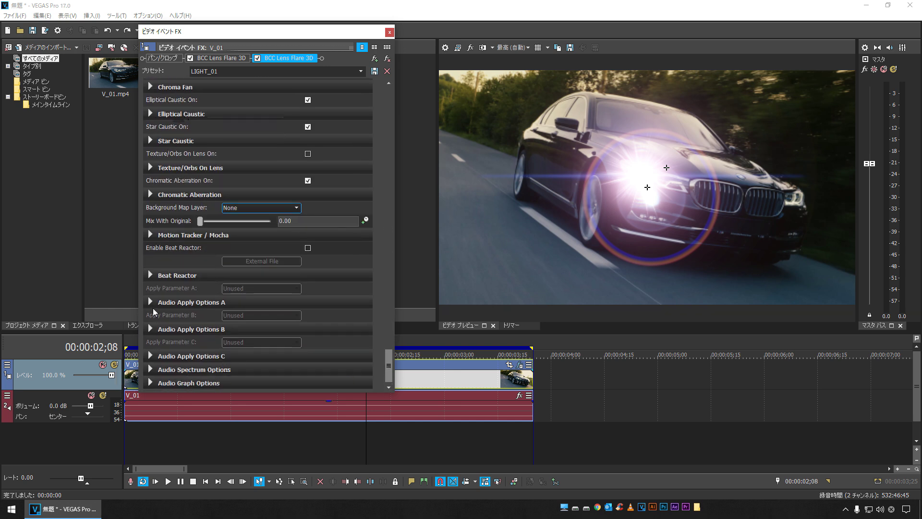
left_click(150, 236)
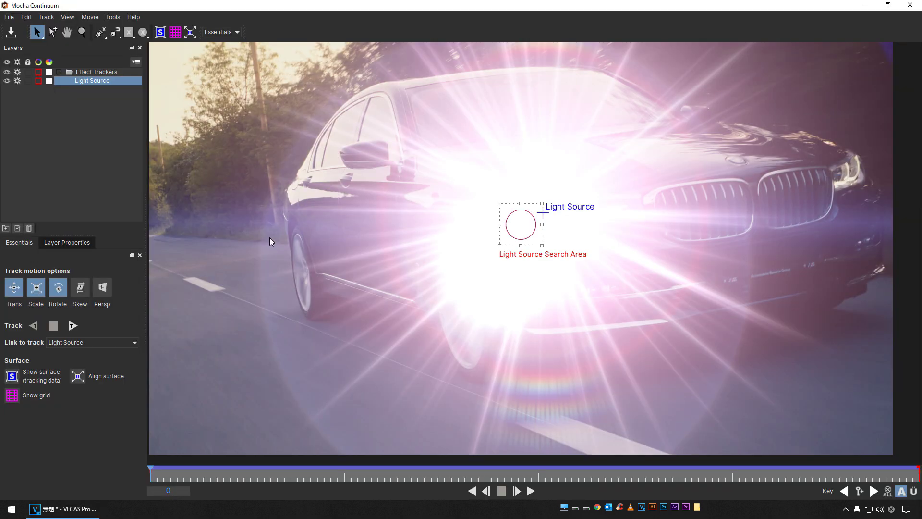
left_click_drag(541, 212, 605, 256)
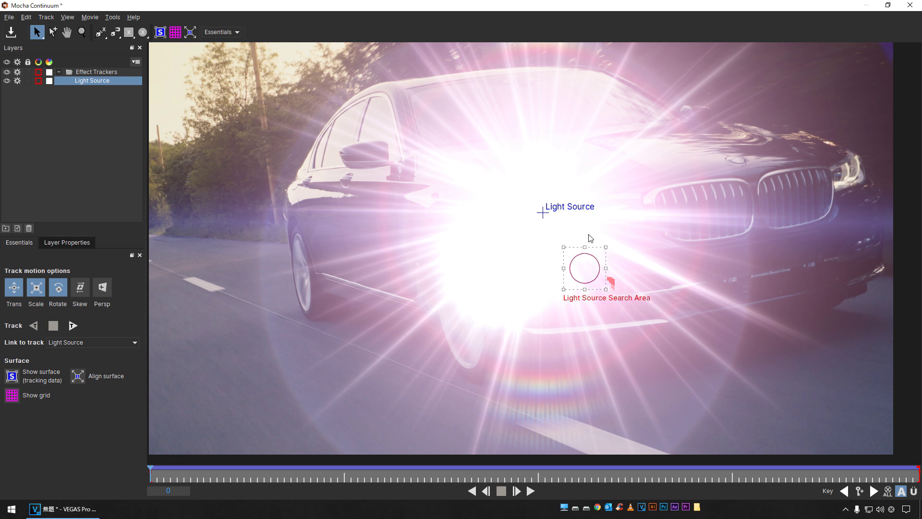
left_click_drag(540, 212, 843, 177)
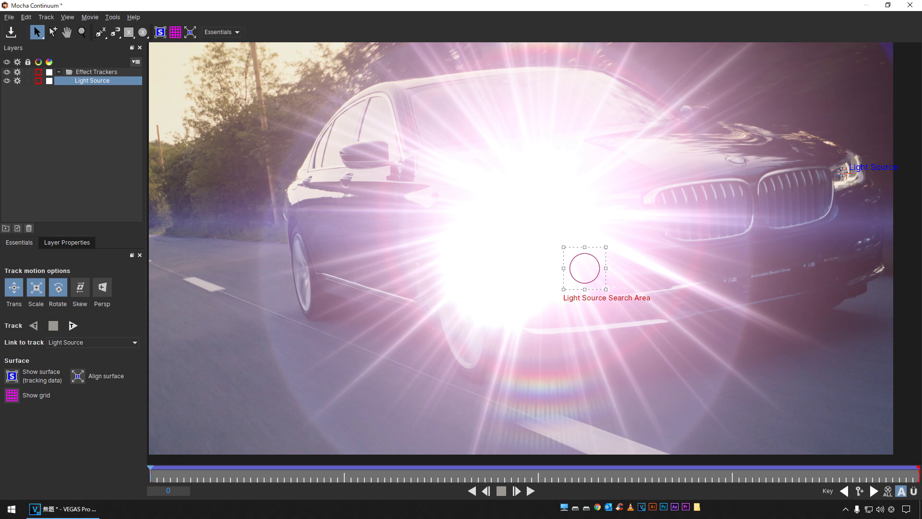
left_click_drag(605, 277, 840, 194)
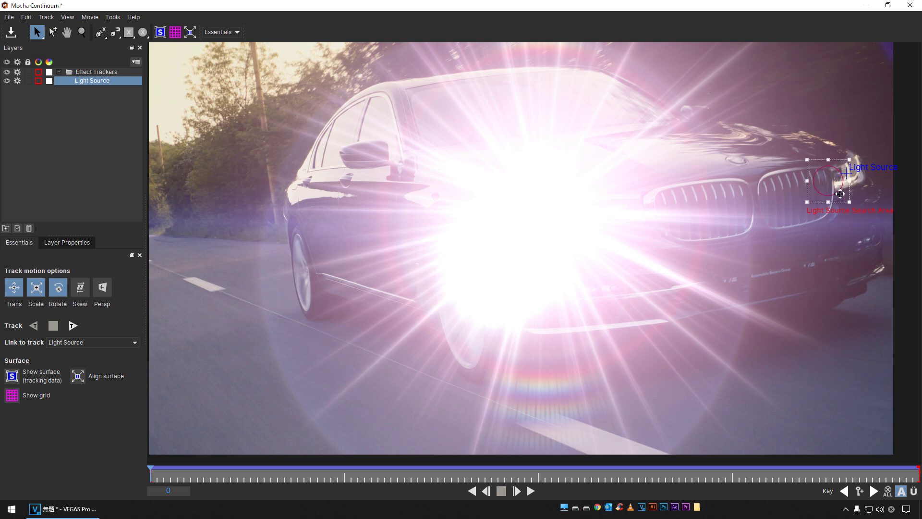
Track the second flare's Light Source forward through the whole clip and play the track from the first frame
left_click(73, 325)
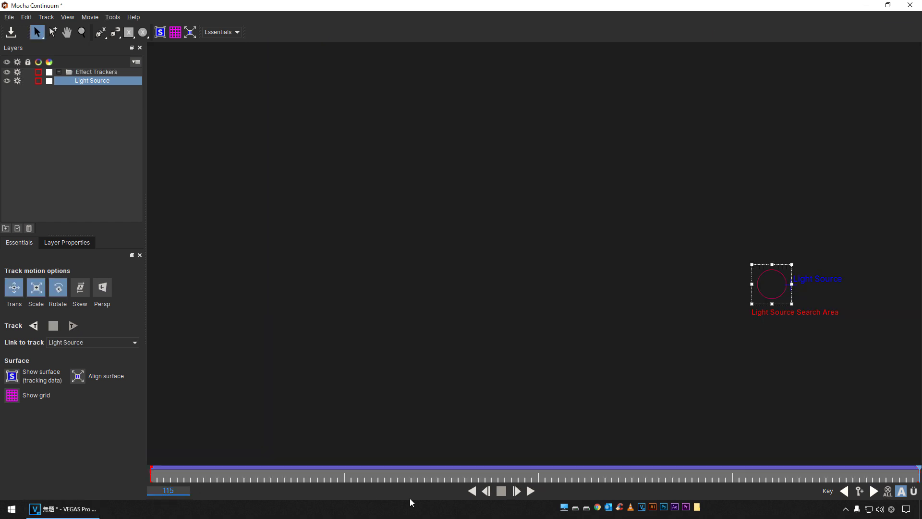
key("Home")
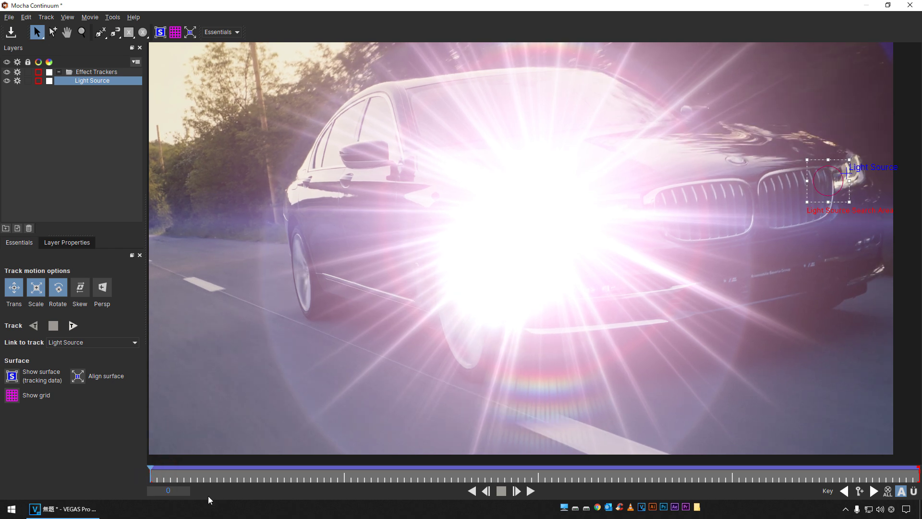
left_click(531, 490)
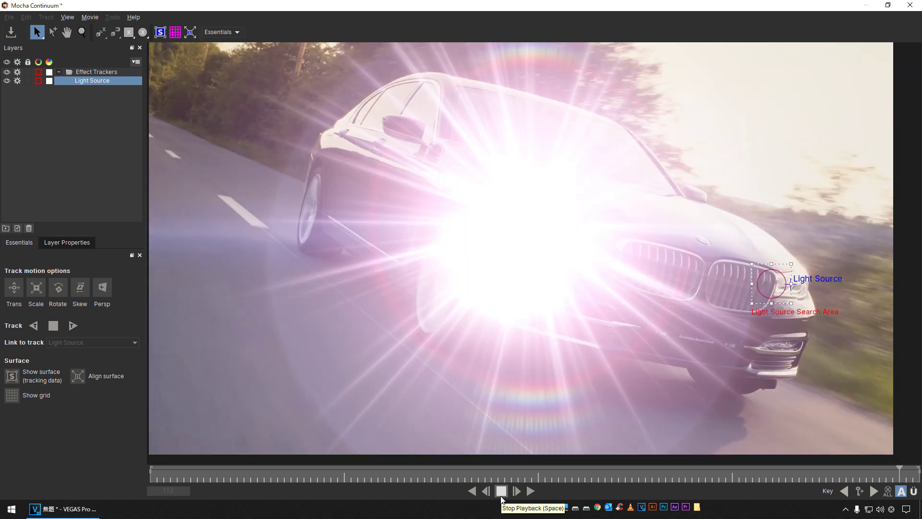
left_click(501, 490)
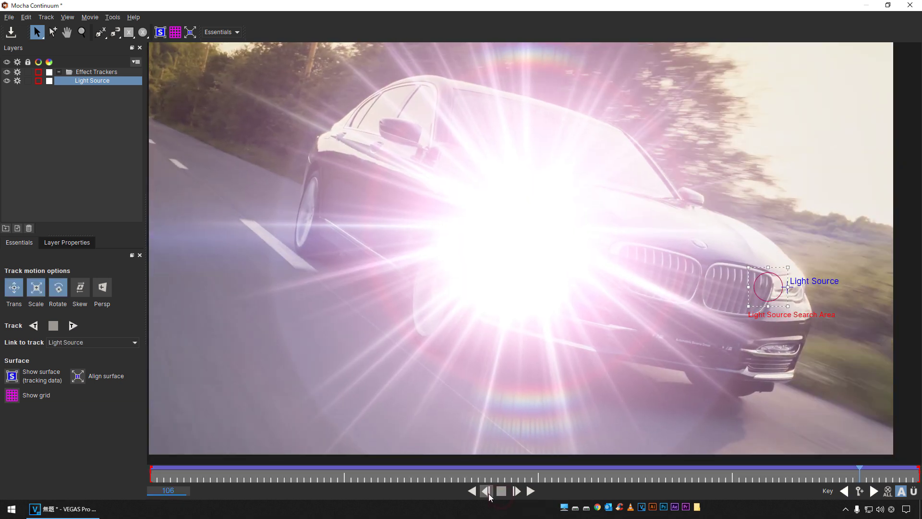
Save the second flare's tracking data, close Mocha Continuum, and play the car clip from the start in VEGAS Pro
left_click(11, 33)
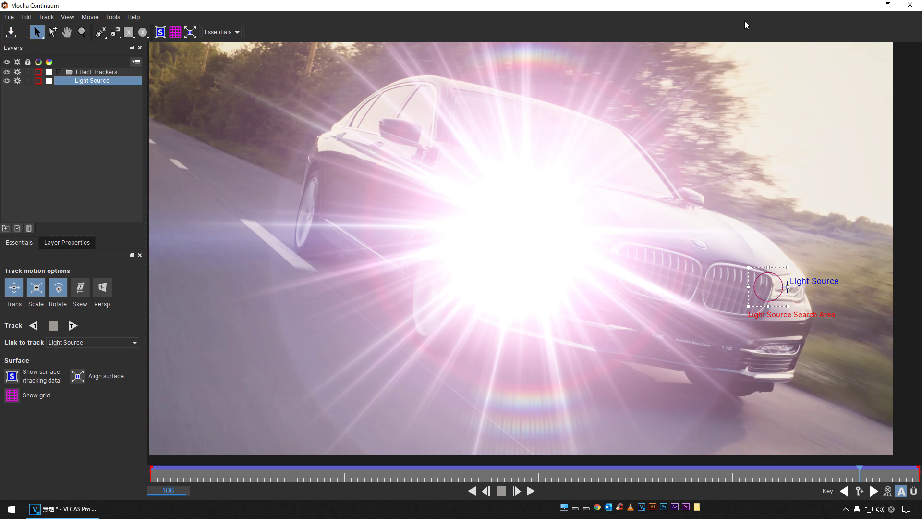
left_click(910, 5)
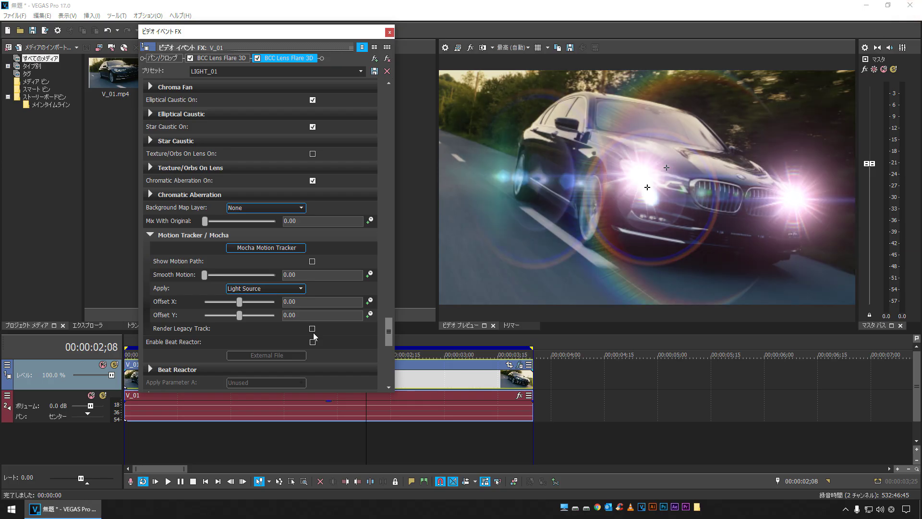
left_click(205, 481)
key("space")
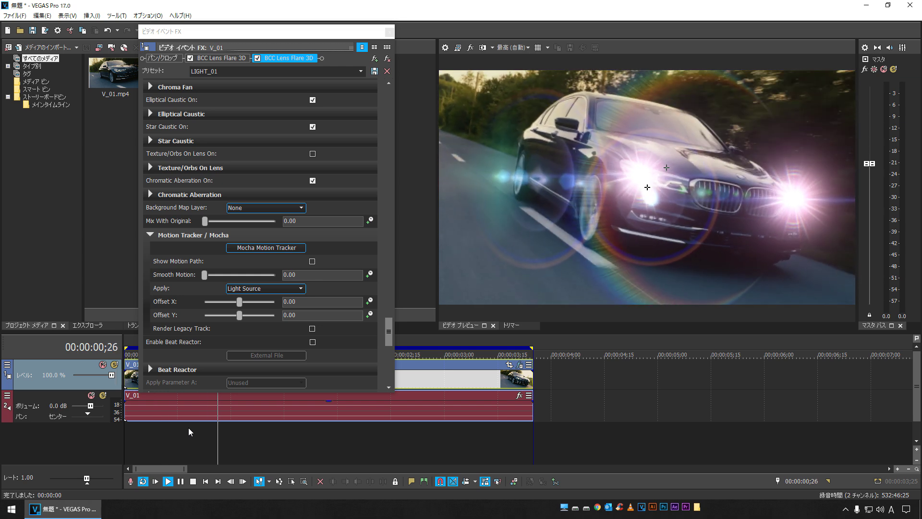
key("Return")
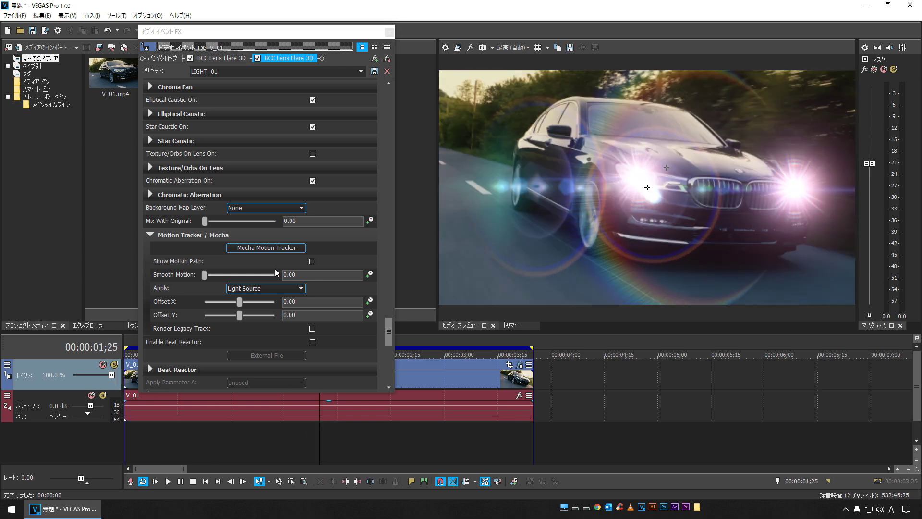
Reduce the second flare's Global Scale to 1.29 and its Global Intensity to about 108, then close the effect settings
left_click_drag(388, 332, 388, 99)
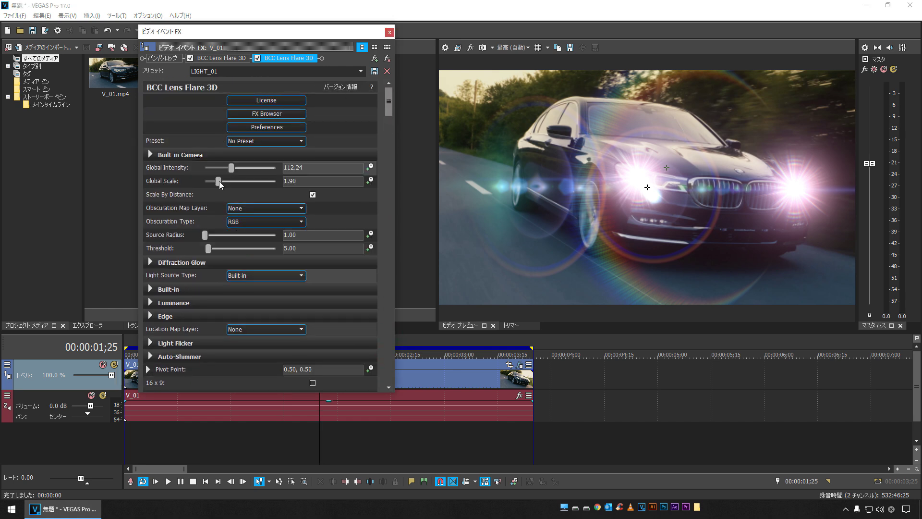
left_click_drag(217, 181, 214, 184)
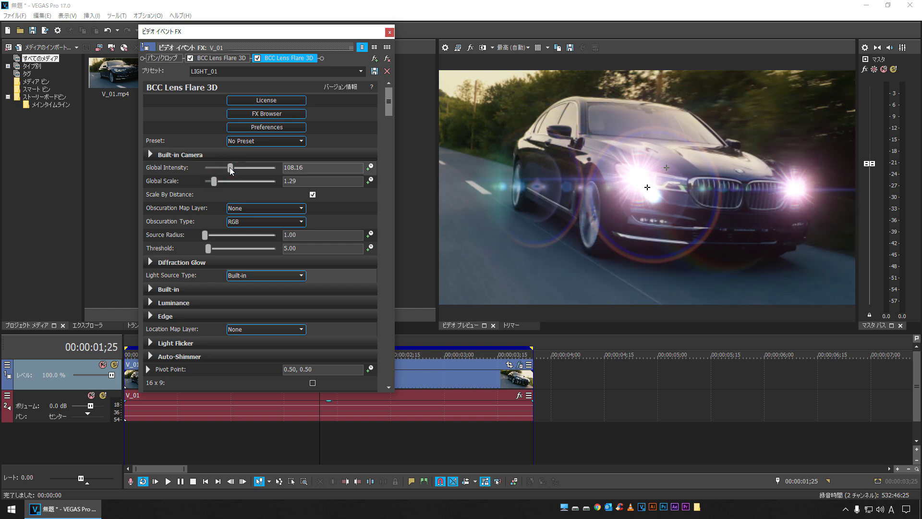
left_click(389, 31)
Play the car clip from the start to check both headlight flares
left_click(205, 481)
key("space")
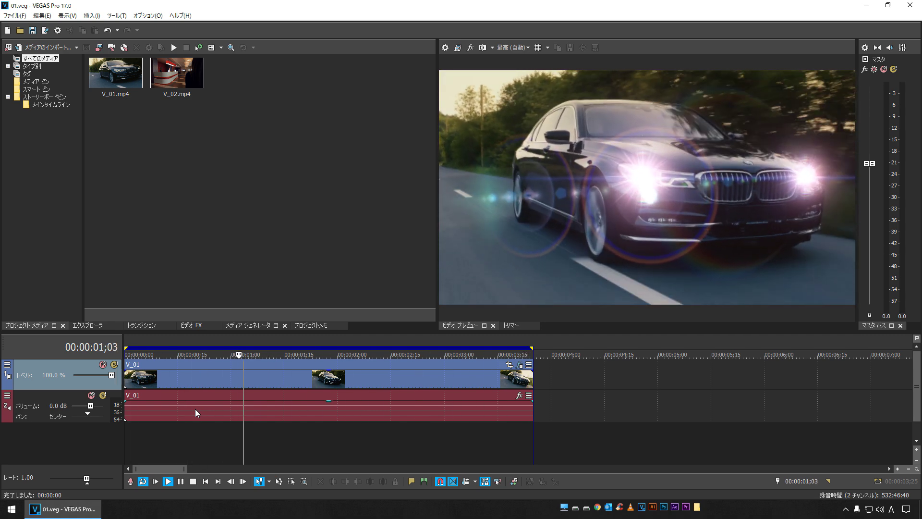
key("space")
Delete the car clip from the timeline and place V_02.mp4 at the timeline's start
left_click(220, 385)
key("Delete")
left_click_drag(171, 95, 104, 409)
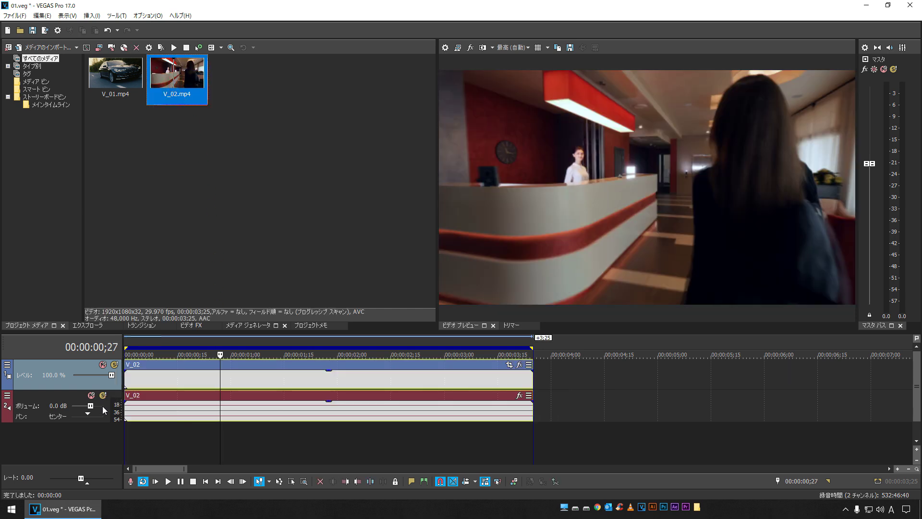
Play the V_02 reception clip from the start to review it, and return to its first frame
left_click(205, 483)
left_click(147, 445)
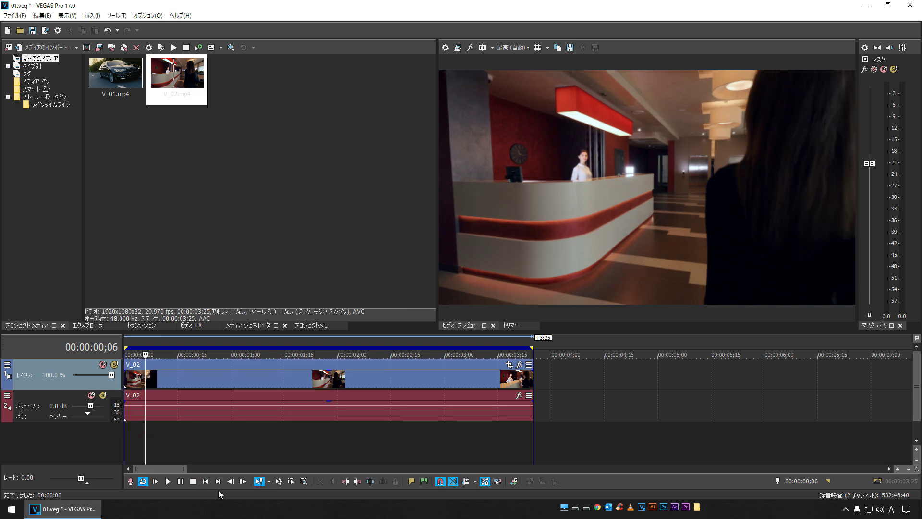
left_click(205, 482)
key("space")
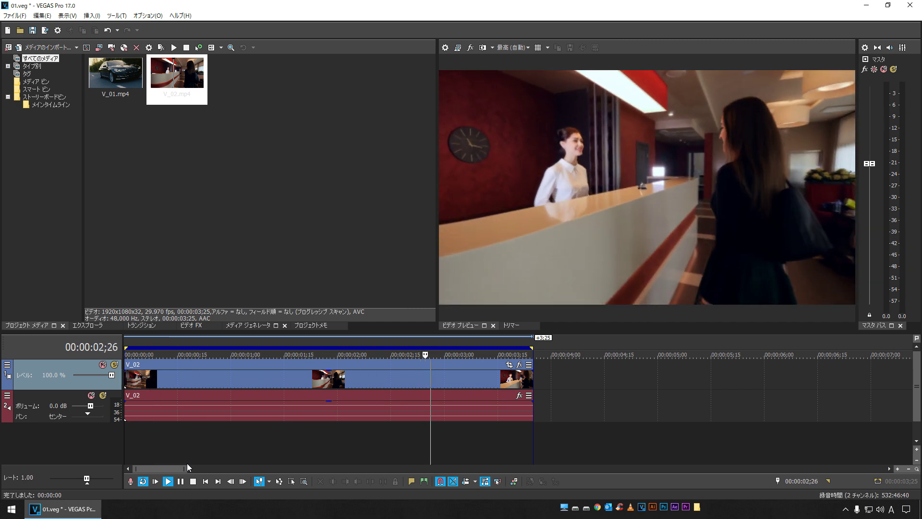
key("space")
left_click(137, 440)
key("Home")
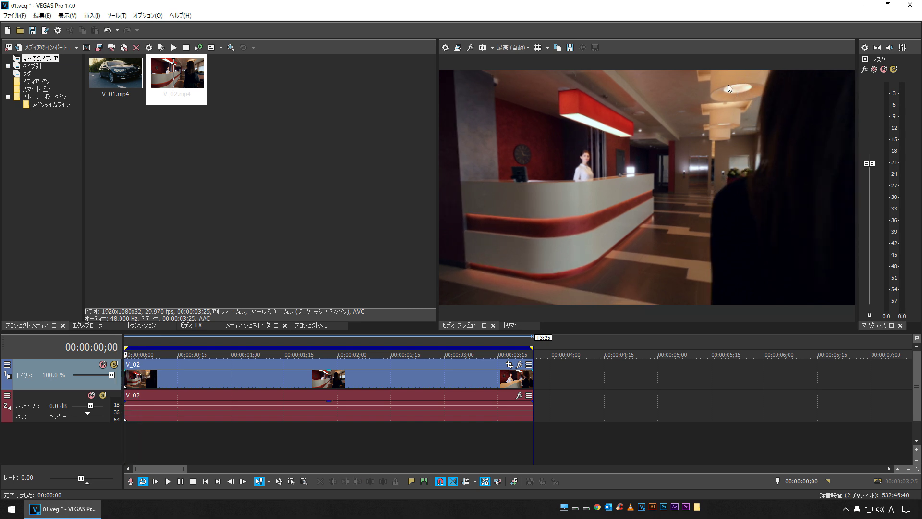
Step frame by frame through the opening of V_02 to examine when the woman's head passes in front of the ceiling lamp
key("Right")
key("Right")
key("Right")
key("Right")
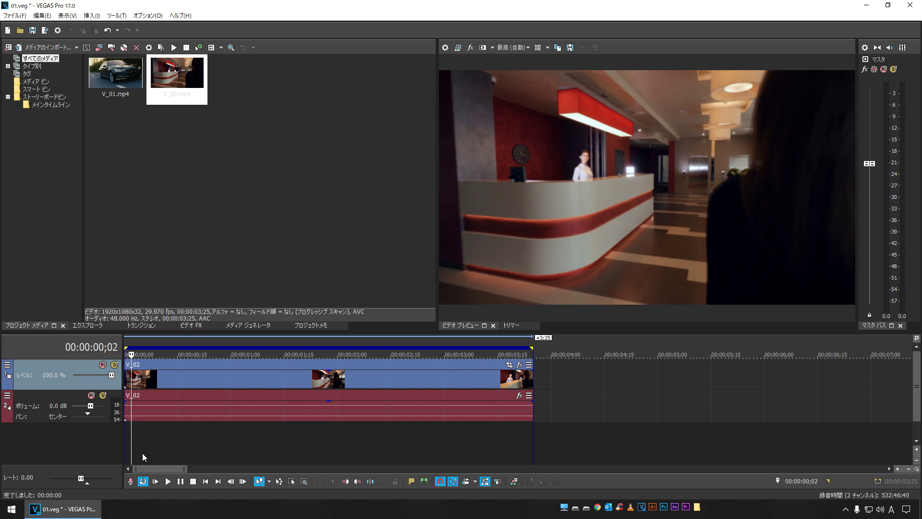
key("Right")
key("Right")
key("Right")
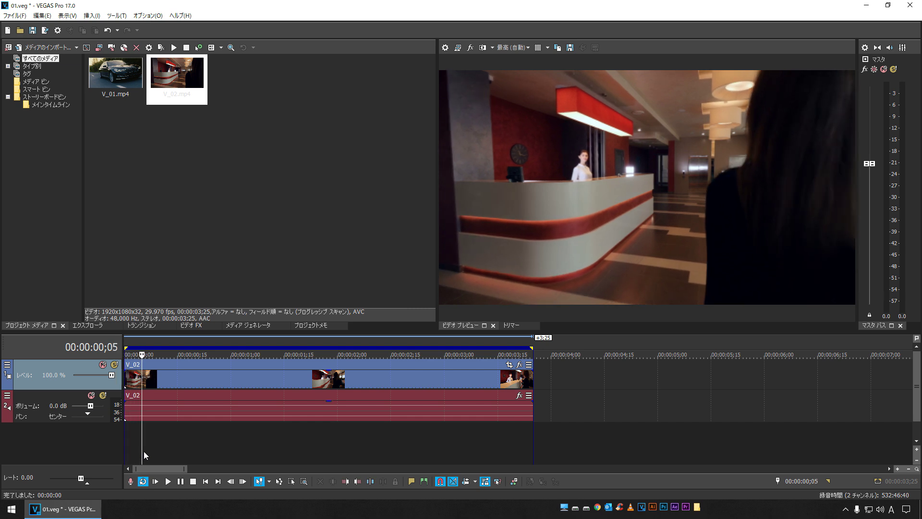
key("Right")
key("Right")
key("Right")
key("Right")
key("Right")
key("Right")
key("Right")
key("Right")
key("Right")
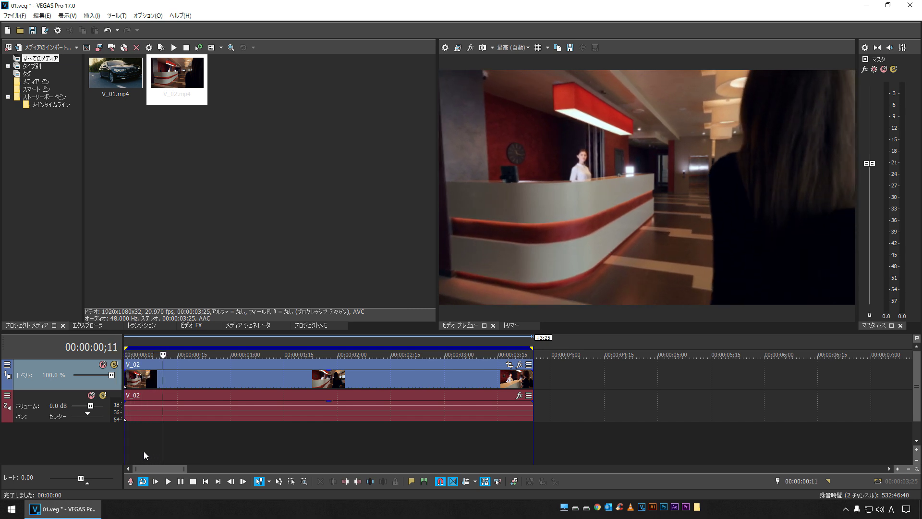
key("Right")
key("Right")
key("Right")
key("Right")
key("Right")
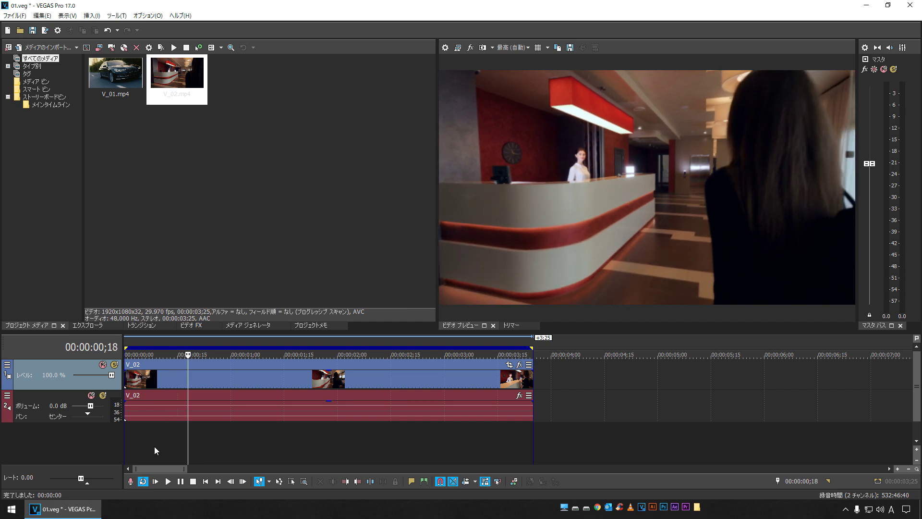
key("Right")
key("Right")
key("Right")
key("Right")
key("Right")
key("Right")
key("Right")
key("Right")
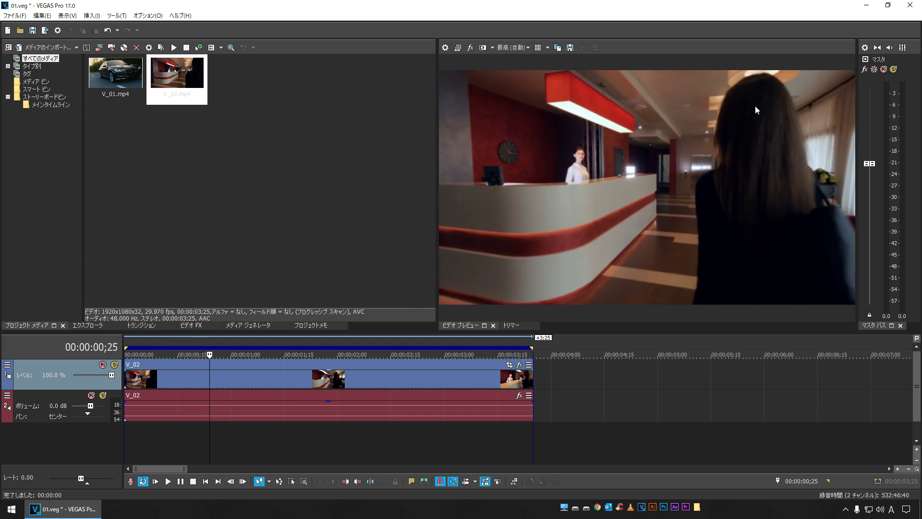
key("Right")
key("Right")
key("Right")
key("Right")
key("Right")
key("Left")
key("Left")
key("Left")
key("Left")
key("Left")
key("Left")
key("Left")
key("Left")
key("Left")
key("Left")
key("Left")
key("Right")
key("Right")
key("Right")
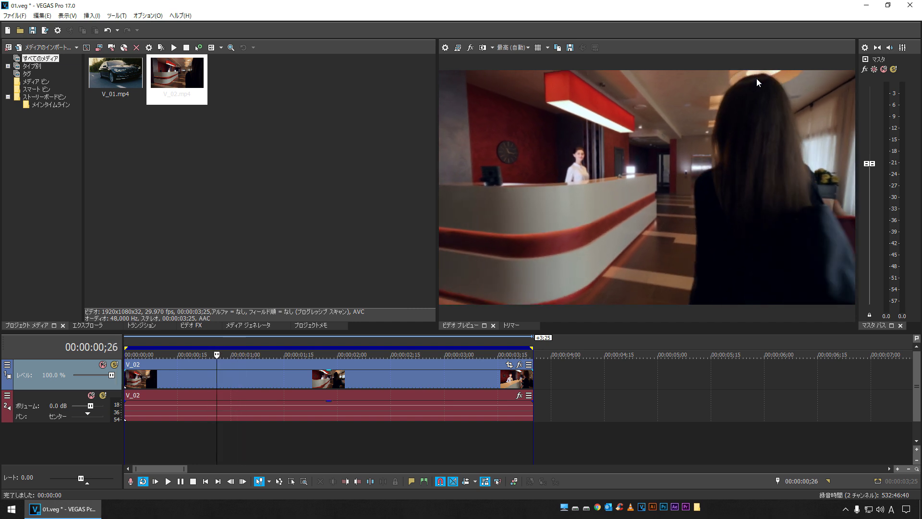
key("Right")
key("Right")
key("Right")
key("Right")
key("Right")
key("Right")
key("Right")
key("Left")
key("Left")
key("Left")
key("Left")
key("Left")
key("Left")
key("Left")
key("Left")
key("Left")
key("Right")
key("Right")
key("Right")
key("Right")
key("Right")
key("Right")
key("Right")
key("Right")
key("Right")
key("Left")
key("Left")
key("Left")
key("Left")
key("Left")
key("Left")
key("Left")
key("Left")
key("Left")
key("Left")
key("Left")
key("Left")
key("Left")
key("Left")
key("Left")
key("Left")
key("Left")
key("Left")
key("Left")
key("Left")
key("Left")
key("Left")
key("Left")
key("Left")
key("Left")
key("Left")
key("Left")
key("Left")
key("Left")
key("Left")
key("Left")
key("Left")
key("Left")
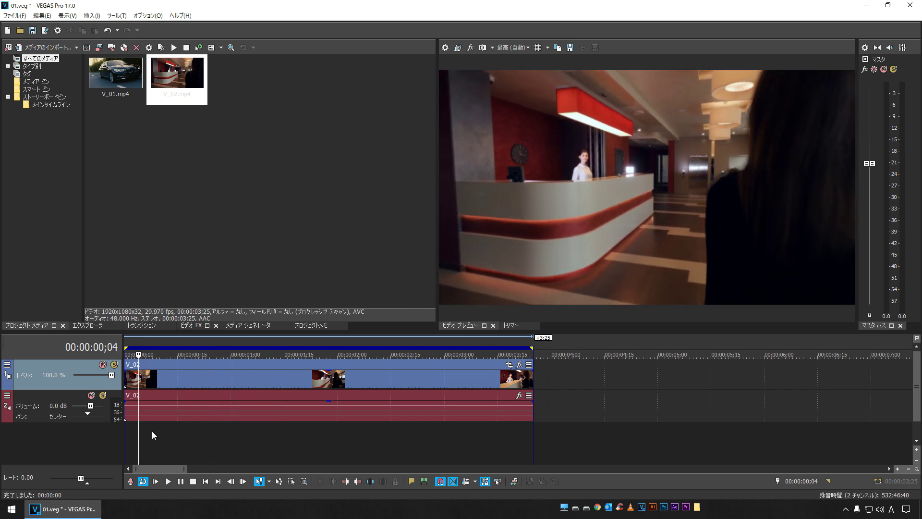
Add BCC Lens Flare 3D to the V_02 clip and place its light source on the nearest ceiling lamp
left_click(519, 364)
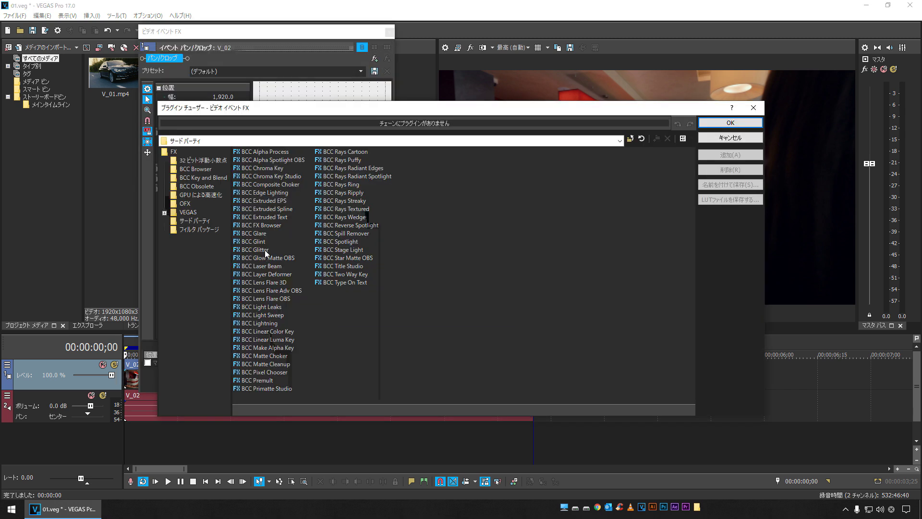
left_click(264, 283)
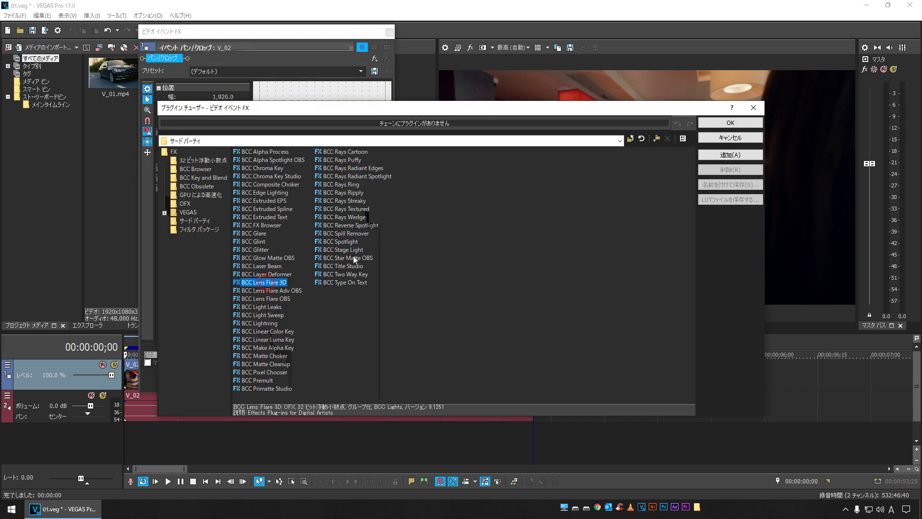
left_click(730, 155)
left_click(724, 126)
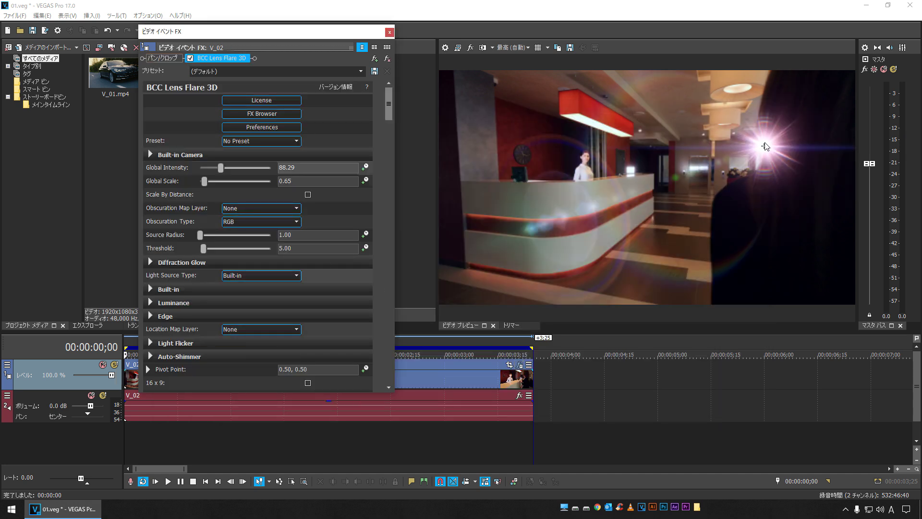
left_click_drag(763, 147, 734, 91)
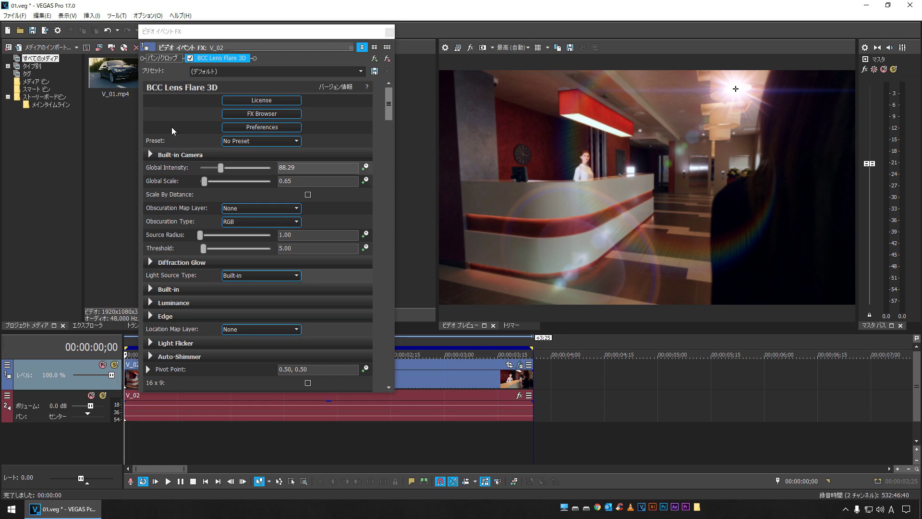
Browse the Lens Flare 3D presets in the FX Browser and compare their looks on the reception shot
left_click(257, 117)
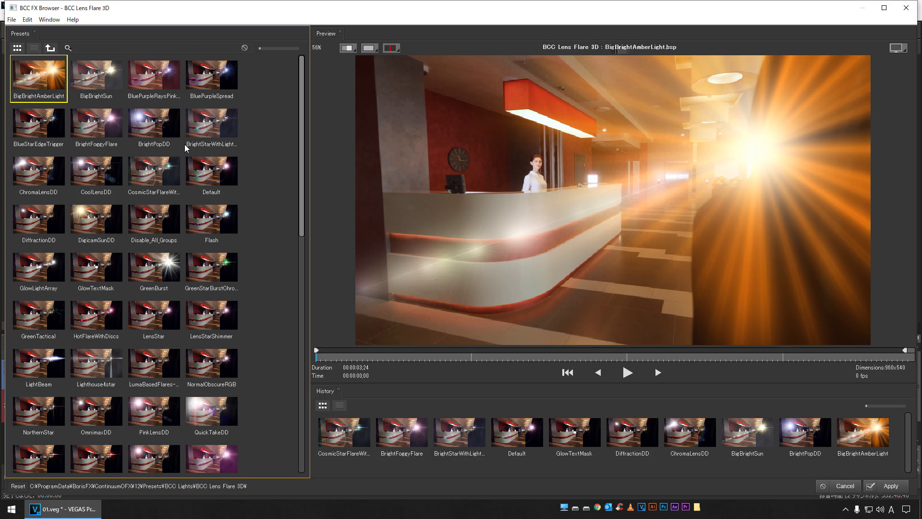
left_click(50, 116)
left_click(98, 121)
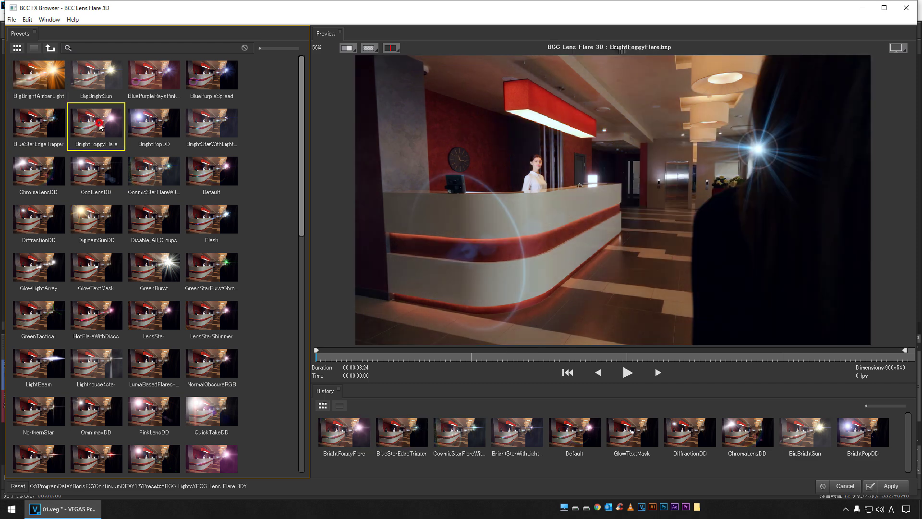
left_click(157, 123)
left_click(224, 175)
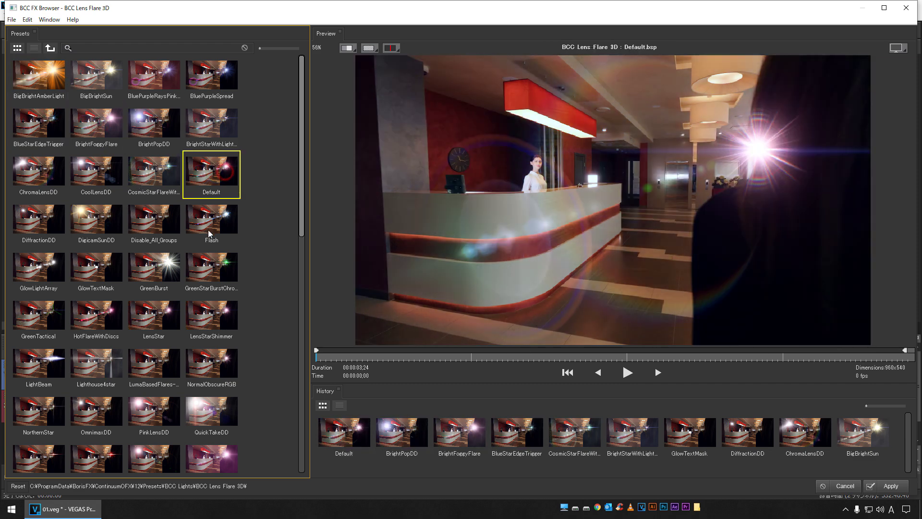
left_click(97, 223)
left_click(55, 223)
left_click(53, 177)
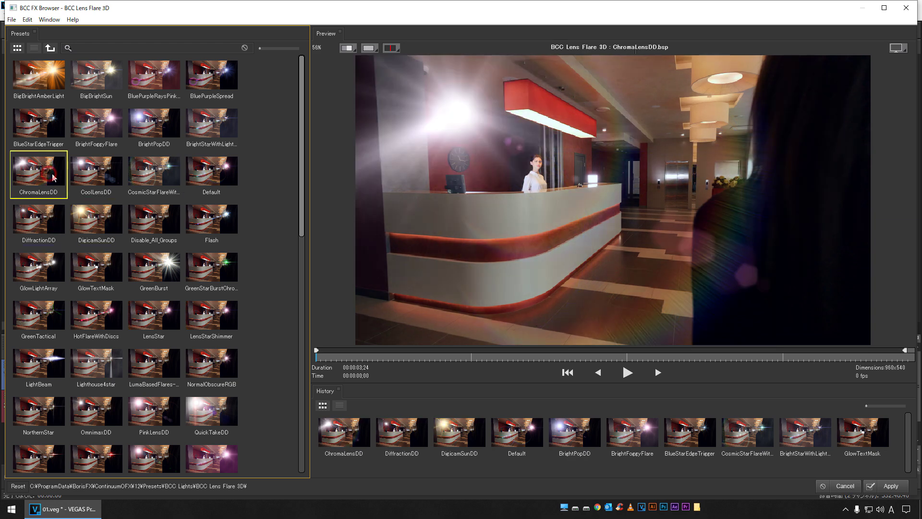
left_click(94, 270)
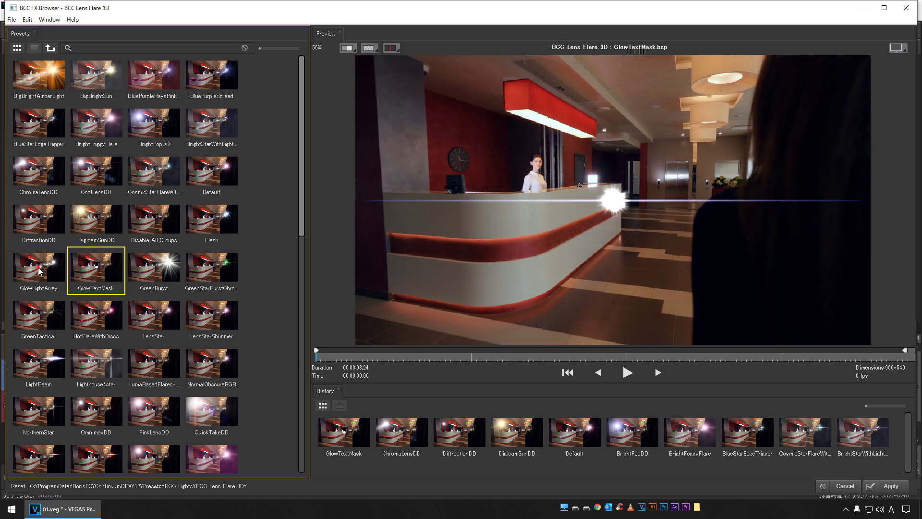
left_click(40, 270)
left_click(198, 270)
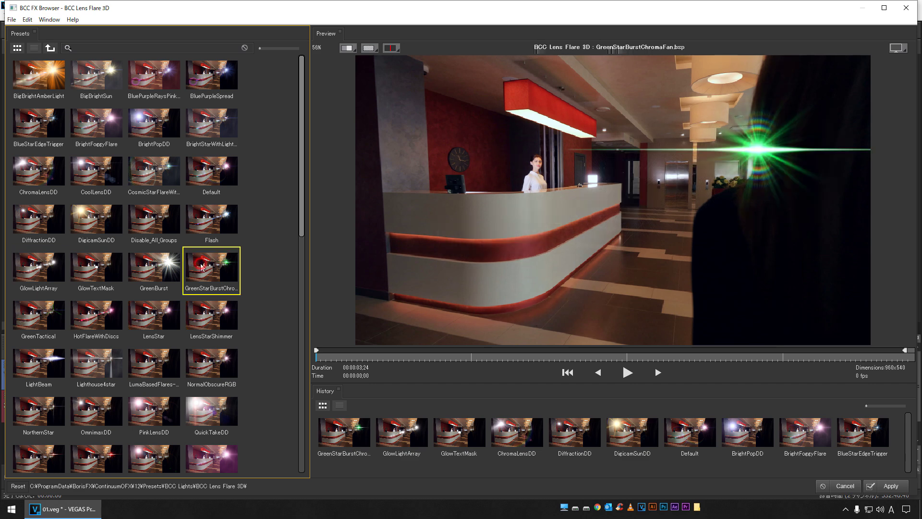
left_click(213, 210)
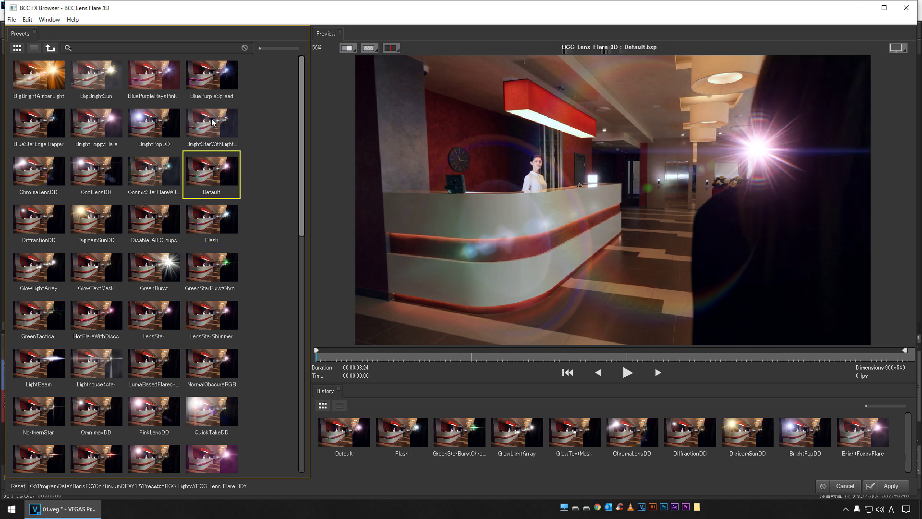
left_click(212, 121)
left_click(215, 70)
left_click(150, 73)
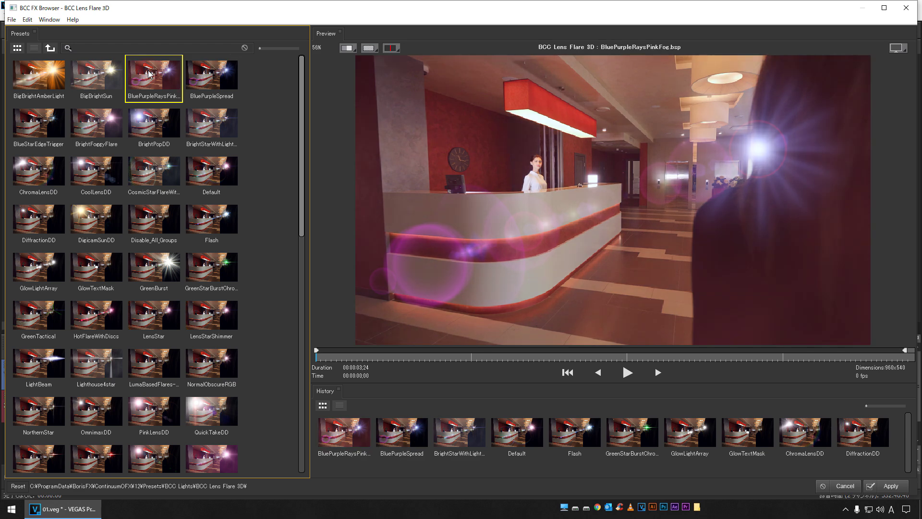
left_click(98, 78)
left_click(38, 76)
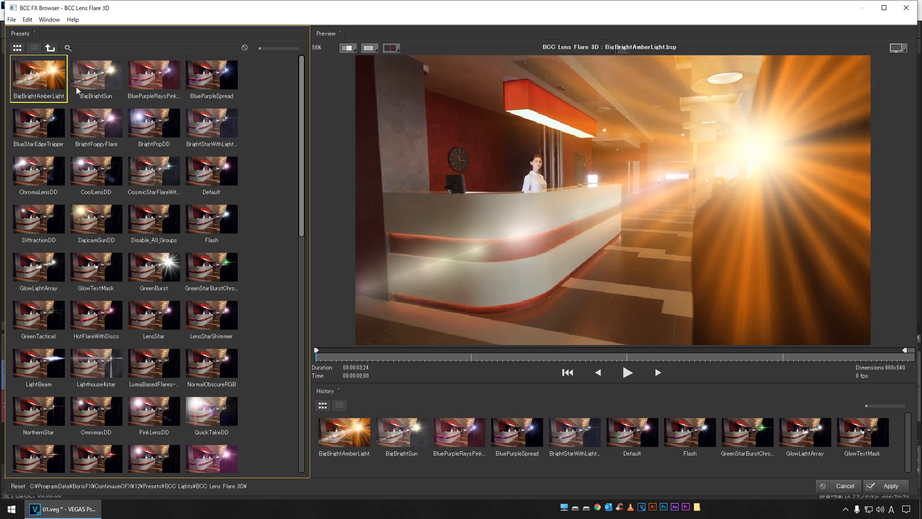
left_click(96, 77)
left_click(164, 323)
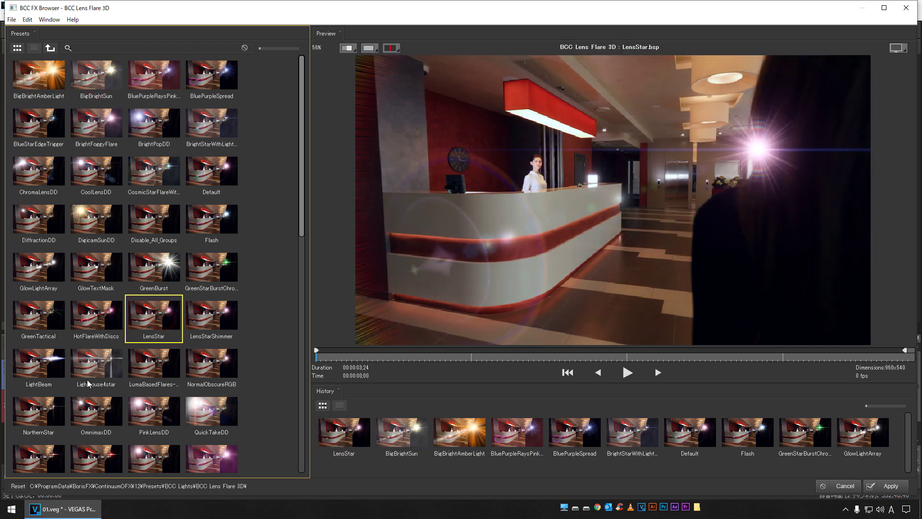
left_click(101, 367)
left_click(40, 370)
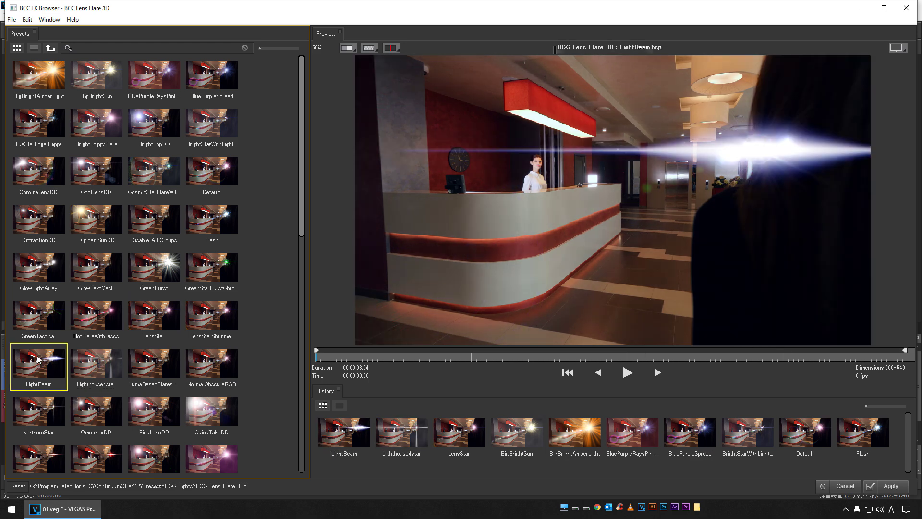
left_click(34, 267)
left_click(36, 225)
left_click(86, 220)
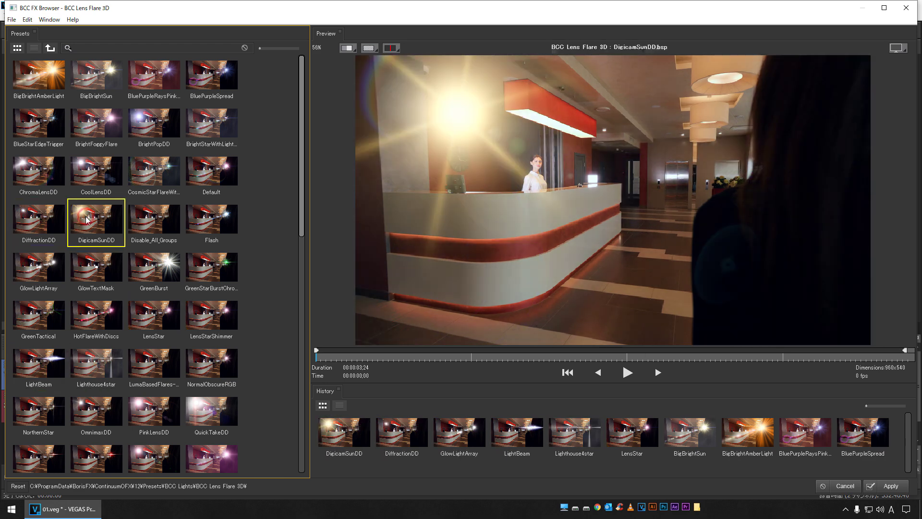
left_click(55, 171)
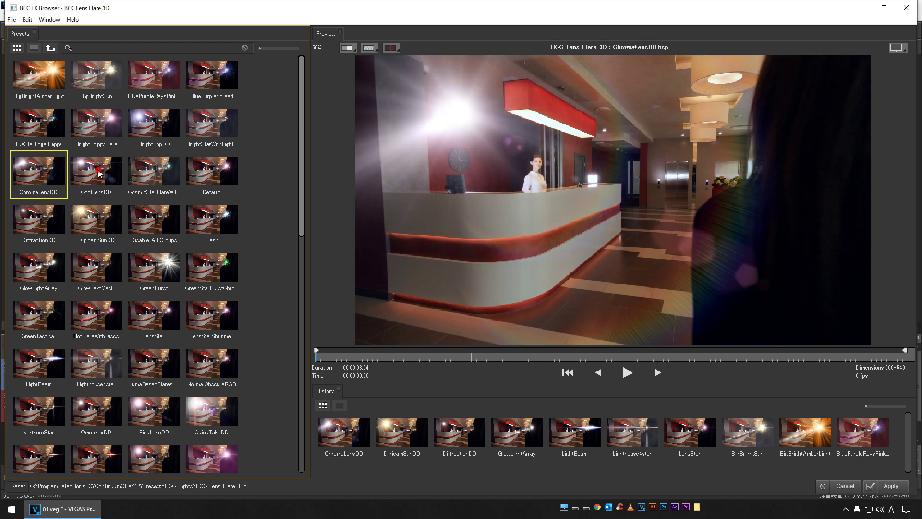
Apply the CoolLensDD preset and move the flare's light source onto the nearest ceiling lamp
left_click(102, 193)
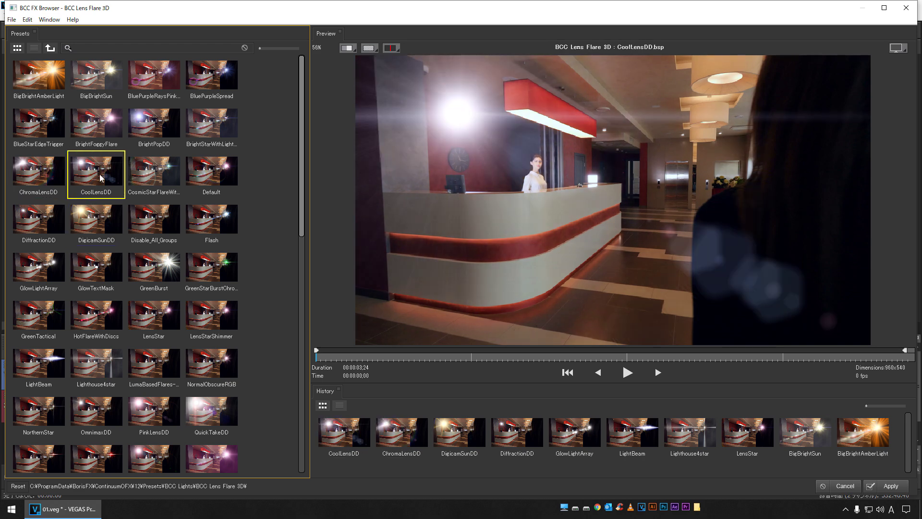
left_click(888, 488)
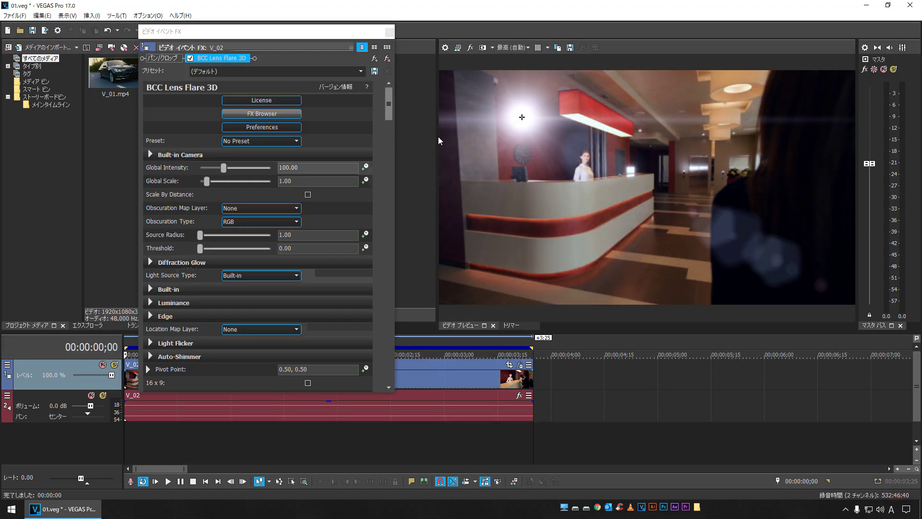
left_click_drag(523, 118, 735, 89)
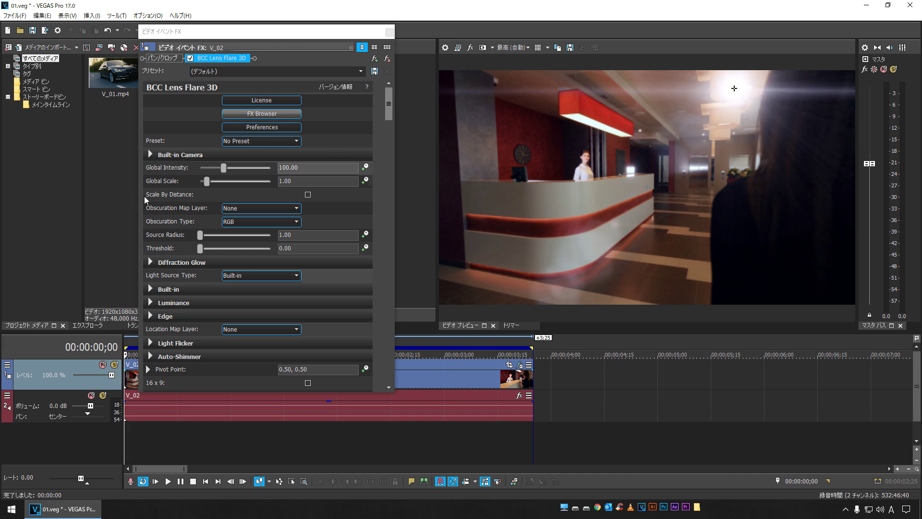
Enable Scale By Distance, set Global Intensity to 148.98 and Global Scale to 1.09, and nudge the light source on the lamp
left_click(307, 194)
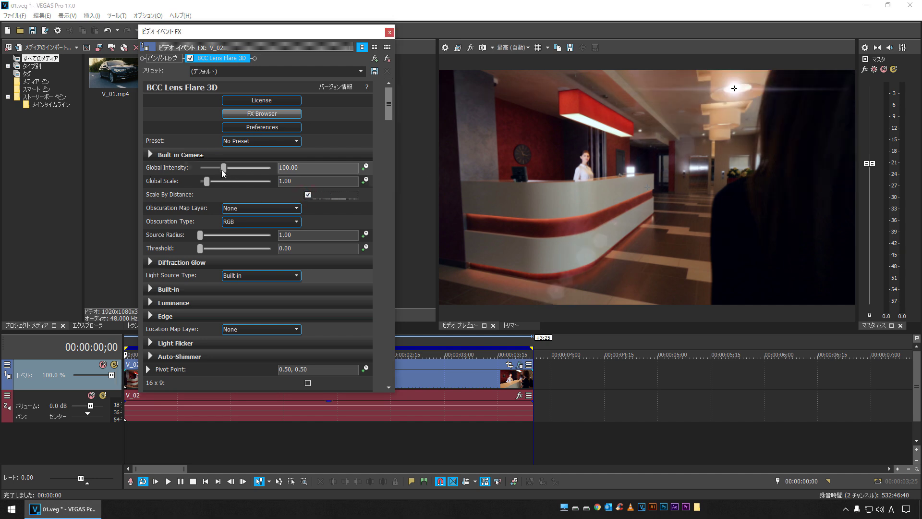
left_click_drag(224, 169, 208, 180)
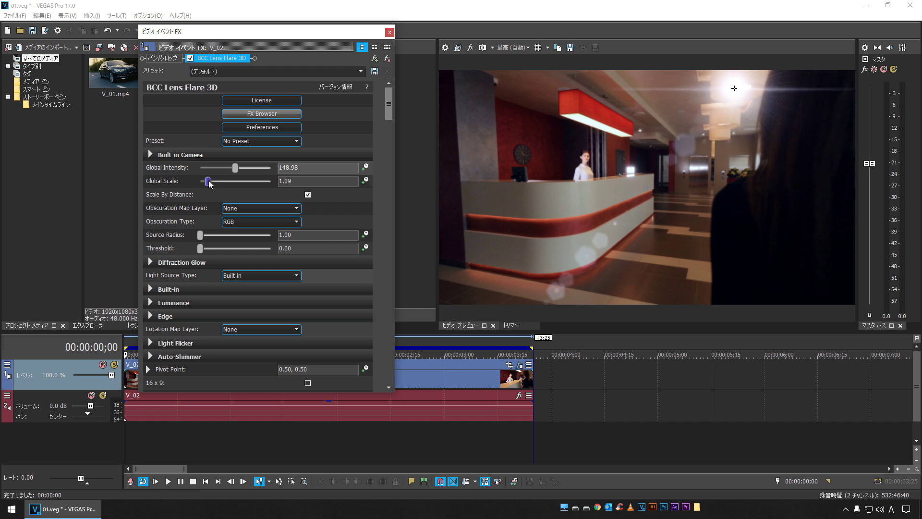
mouse_move(736, 90)
left_mouse_down()
mouse_move(721, 89)
mouse_move(737, 87)
left_mouse_up()
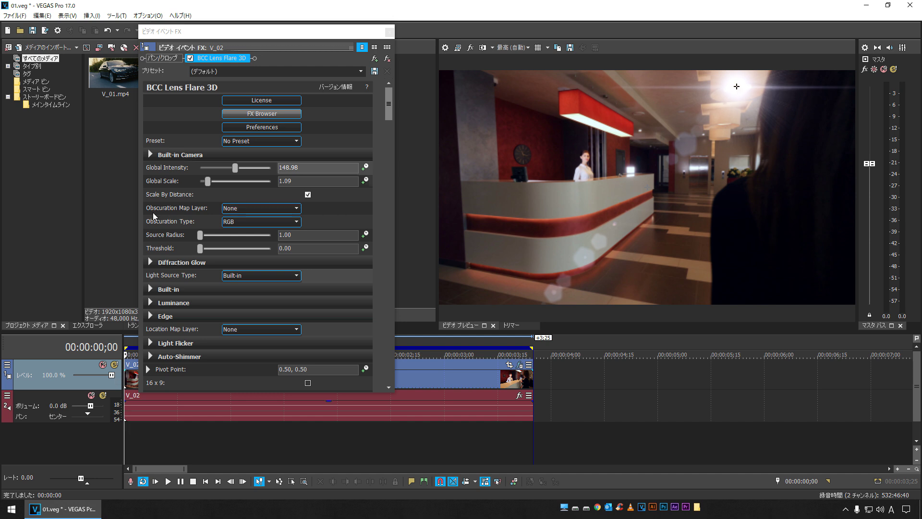
Set Obscuration Map Layer to Source and Obscuration Type to Luma, testing the light source over the woman's head before returning it to the lamp
left_click(269, 207)
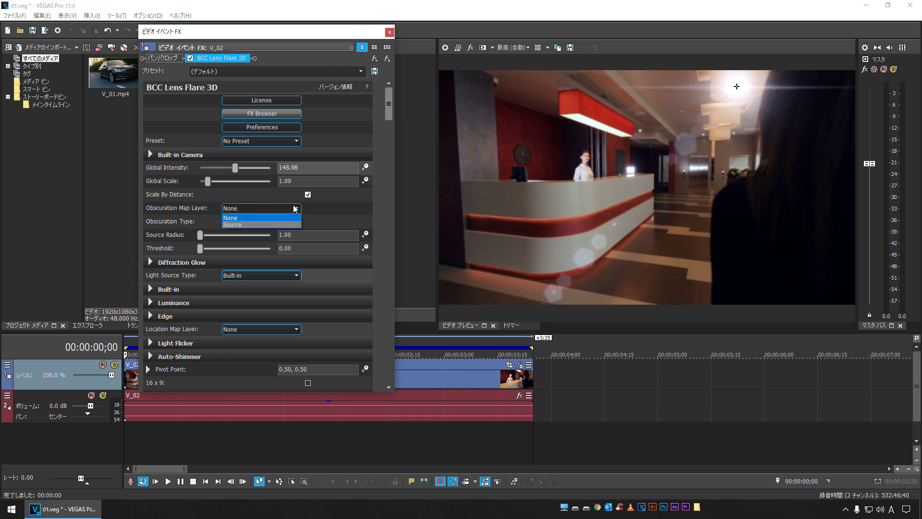
left_click(236, 224)
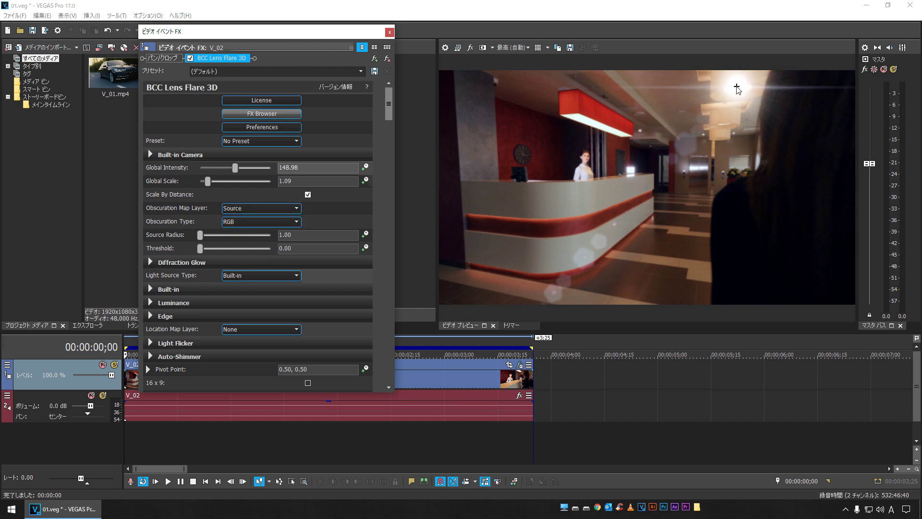
left_click(738, 89)
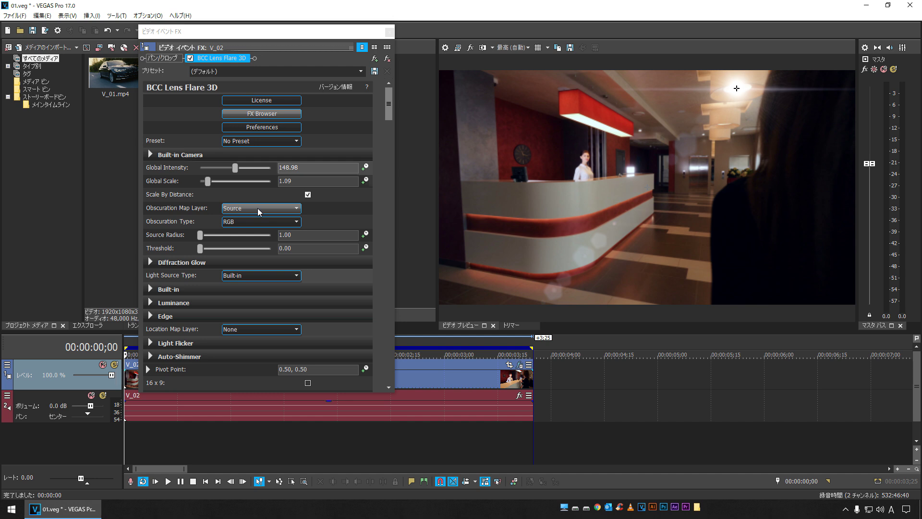
left_click(246, 222)
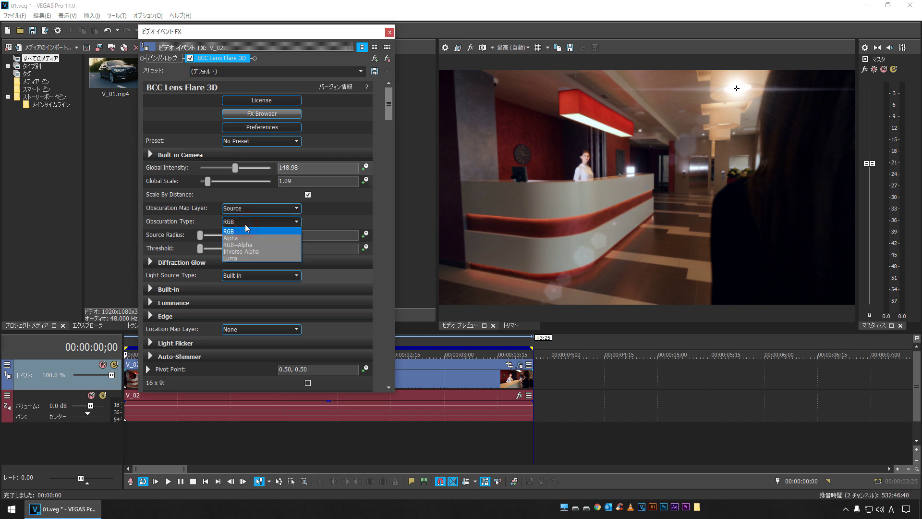
left_click(258, 259)
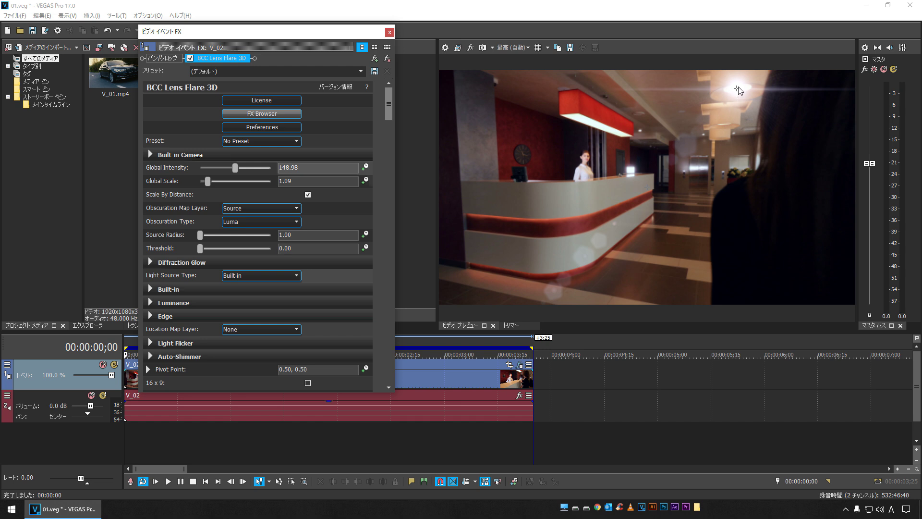
left_click_drag(737, 89, 791, 111)
left_click_drag(736, 143, 740, 93)
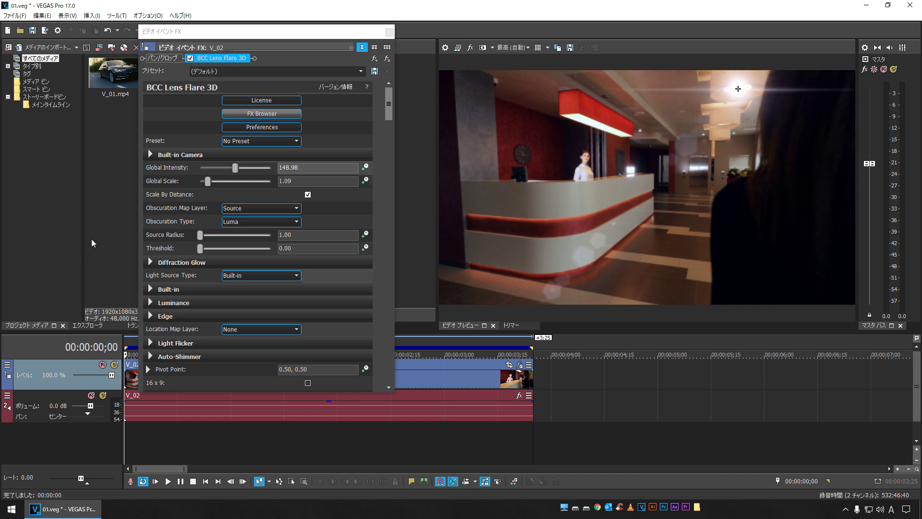
Open the Mocha Motion Tracker for the flare and select the Light Source layer
left_click_drag(388, 104, 375, 372)
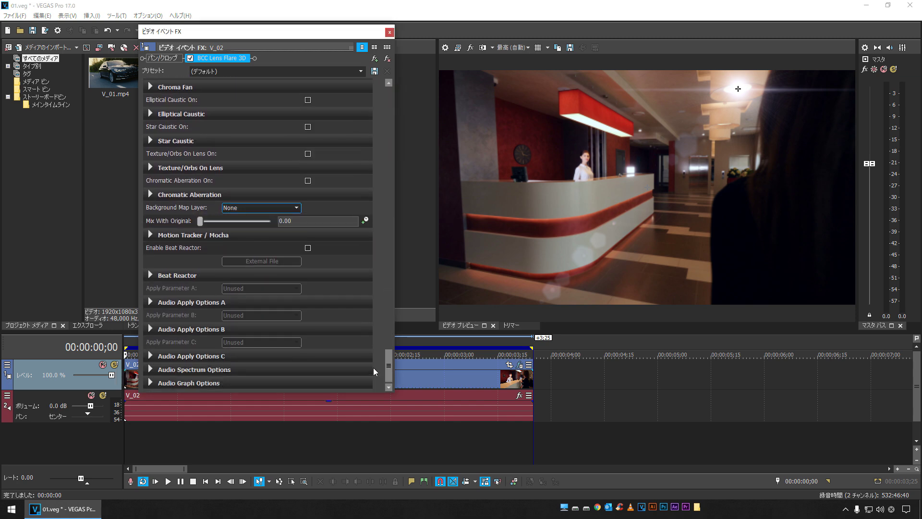
left_click(151, 235)
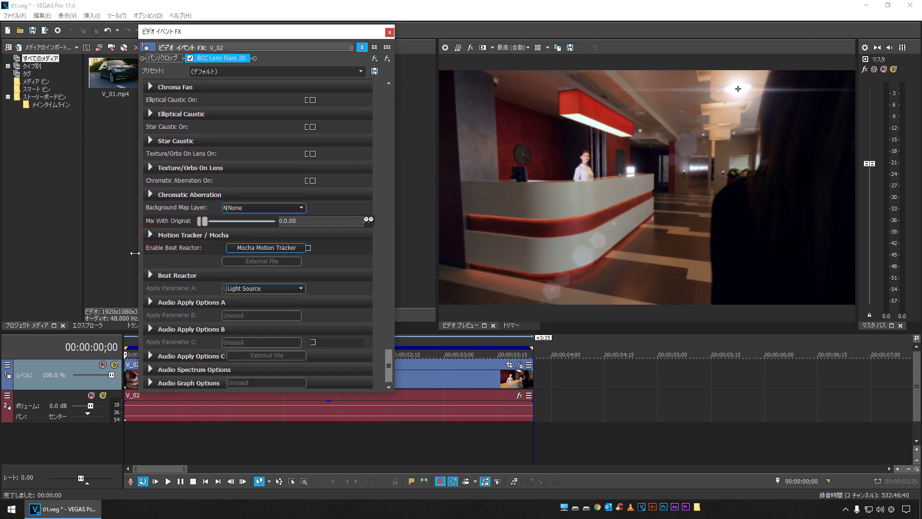
left_click(268, 248)
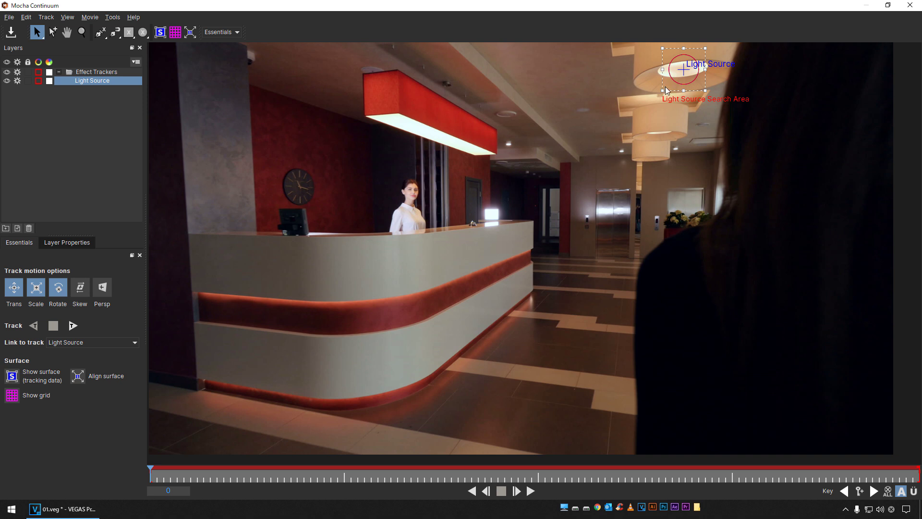
left_click(150, 122)
left_click(79, 81)
Move the Light Source search area to the left edge of the ceiling lamp and track forward from frame 0
left_click_drag(671, 89, 629, 90)
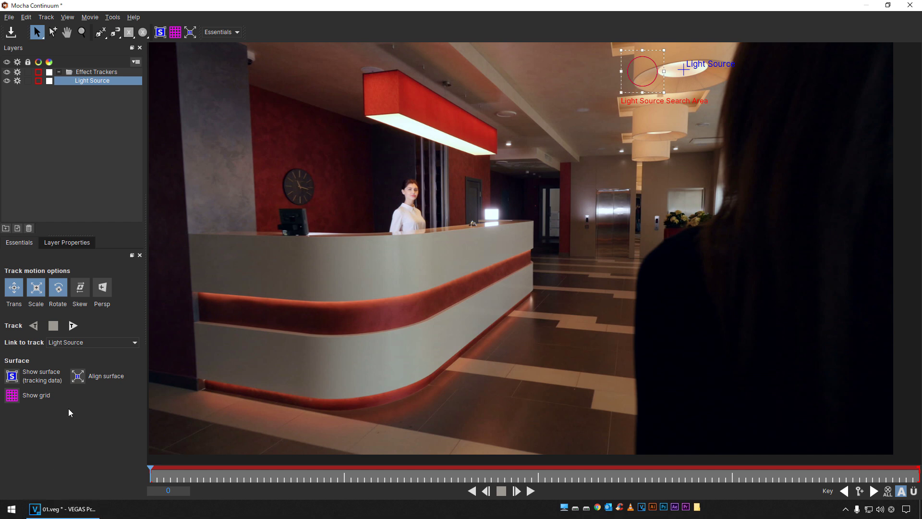
left_click(73, 326)
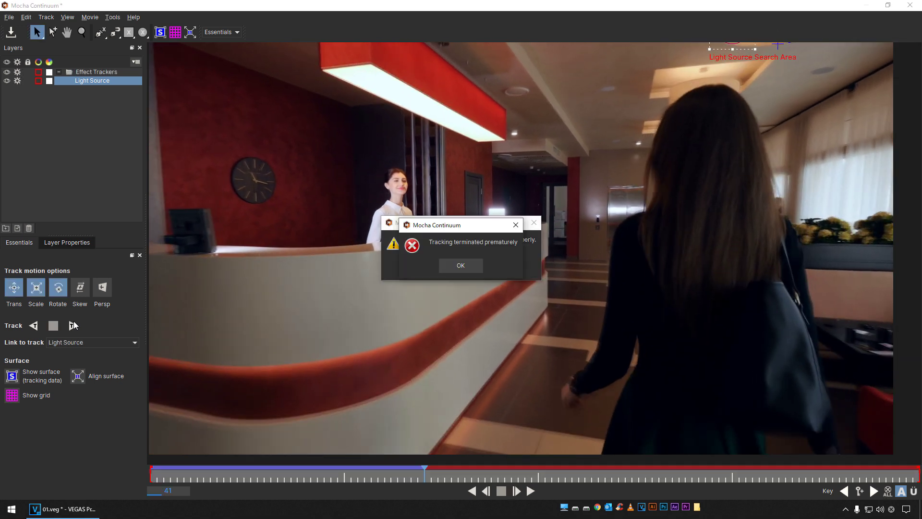
left_click(460, 266)
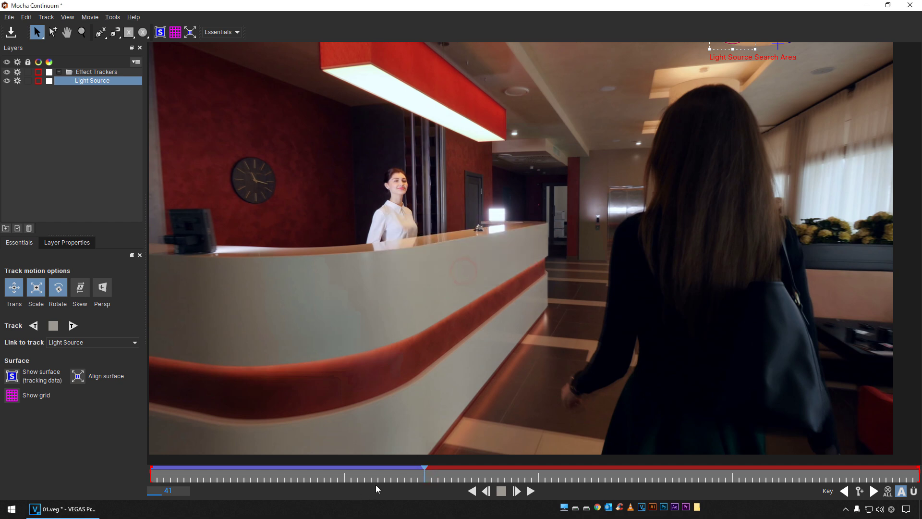
Trim the Light Source track's out point to about frame 30, return to frame 0, and save and close Mocha
left_click_drag(421, 472, 346, 460)
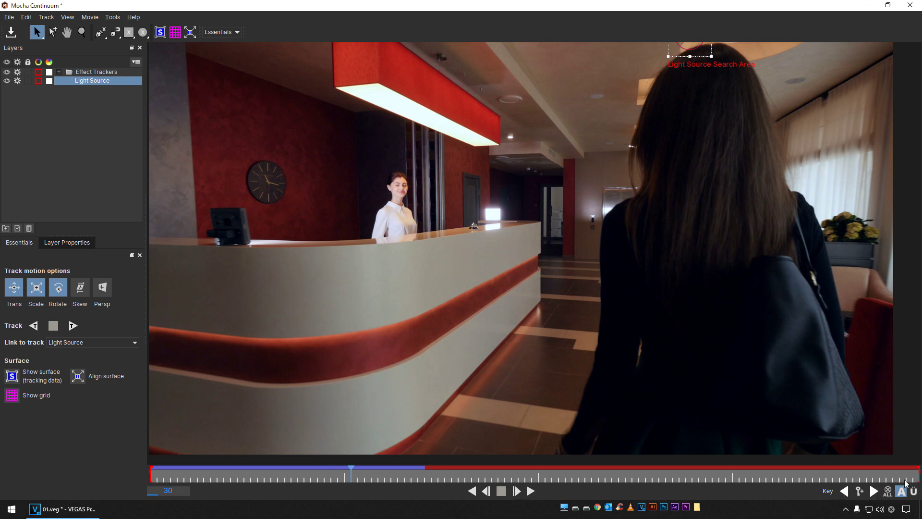
left_click_drag(917, 479, 364, 485)
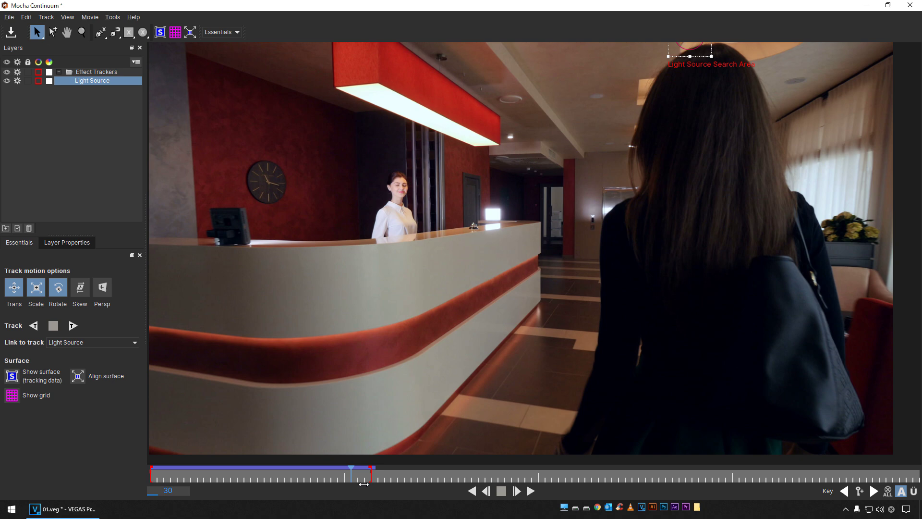
left_click_drag(351, 474, 151, 470)
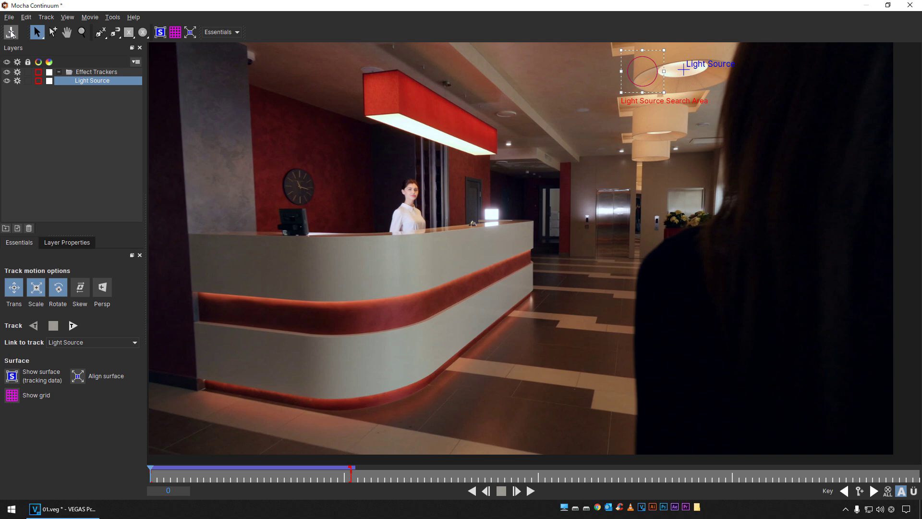
left_click(909, 5)
Play V_02 repeatedly from the start to check the flare's tracking on the lamp and its obscuration behind the woman's head
left_click(212, 481)
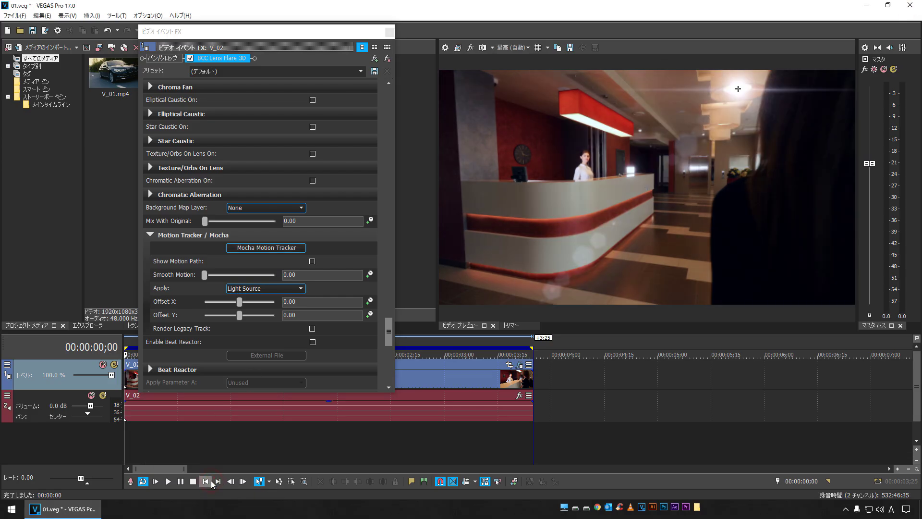
key("space")
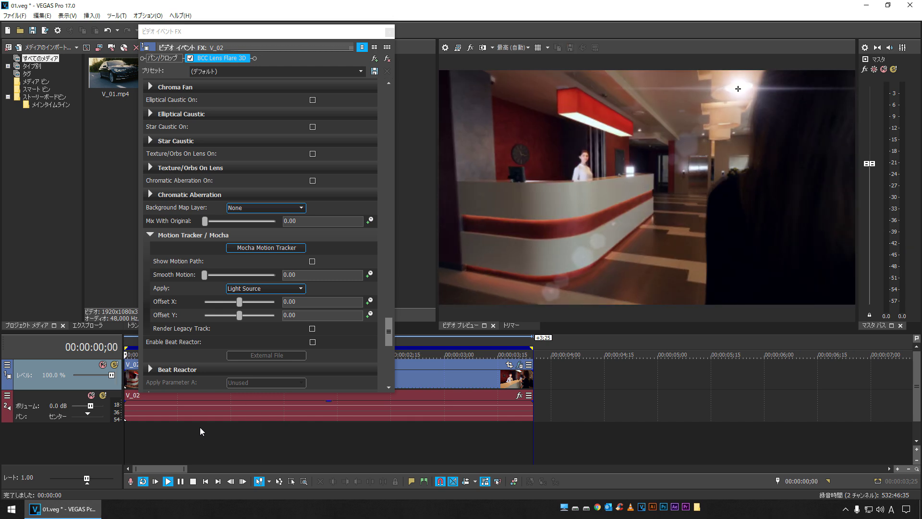
key("space")
left_click(206, 481)
key("space")
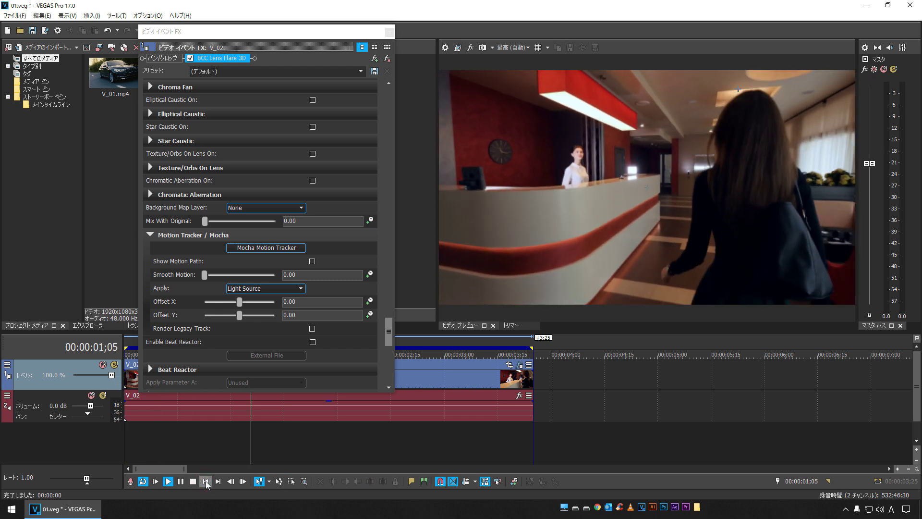
left_click(205, 480)
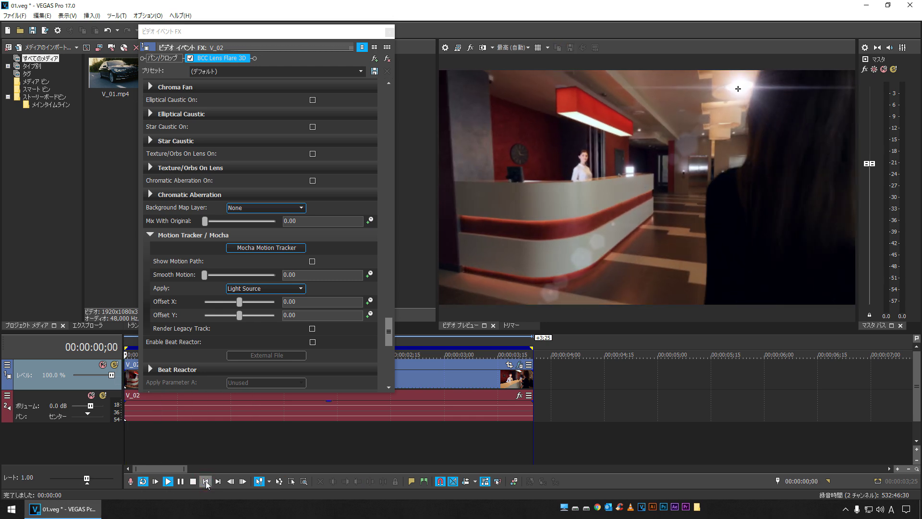
key("space")
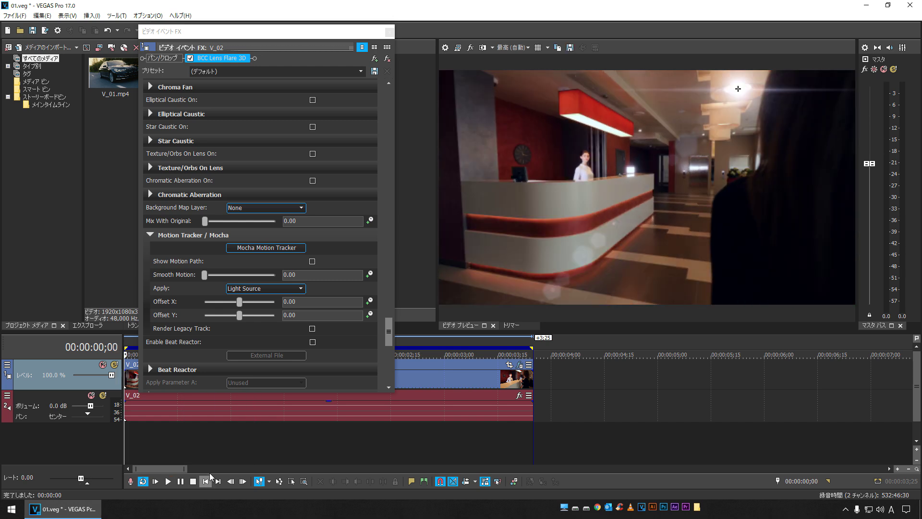
left_click(147, 433)
key("space")
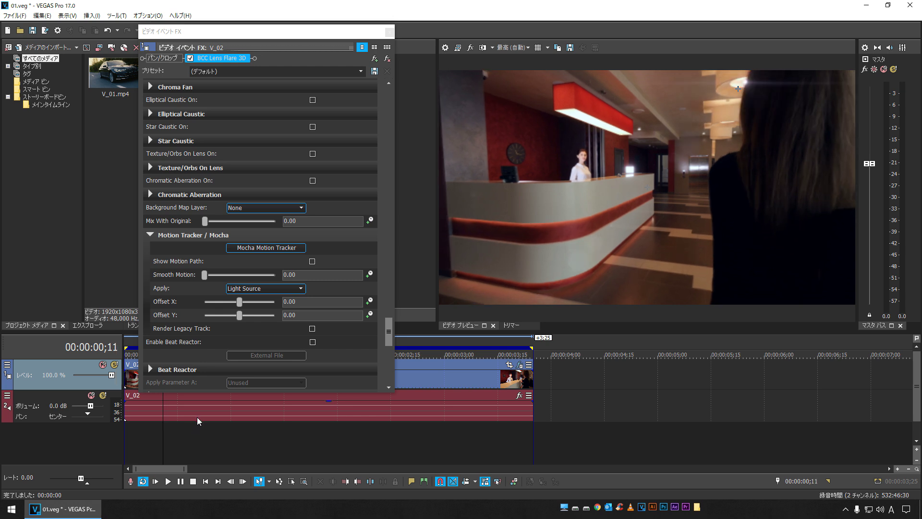
key("space")
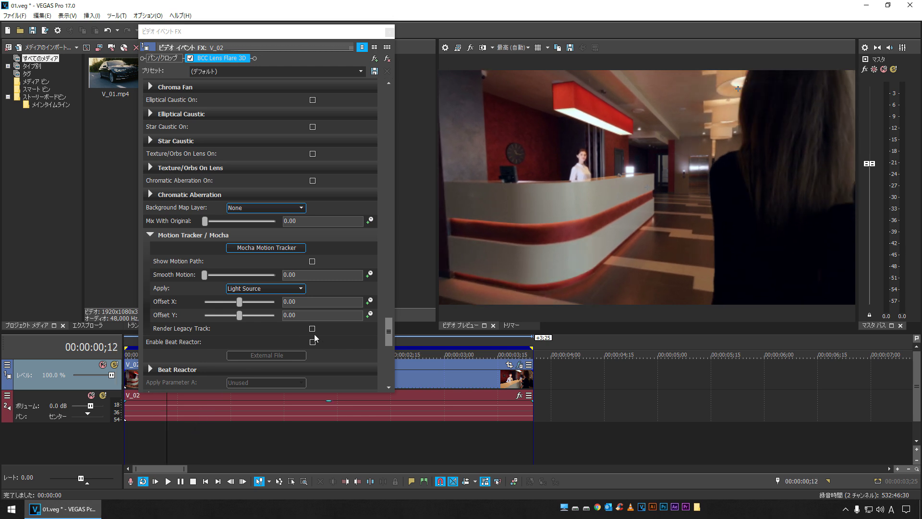
Try an obscuration Threshold of 57.14 and check the flare around 00:00:00;26
left_click_drag(392, 341, 389, 106)
left_click(161, 435)
left_click(188, 437)
left_click(156, 436)
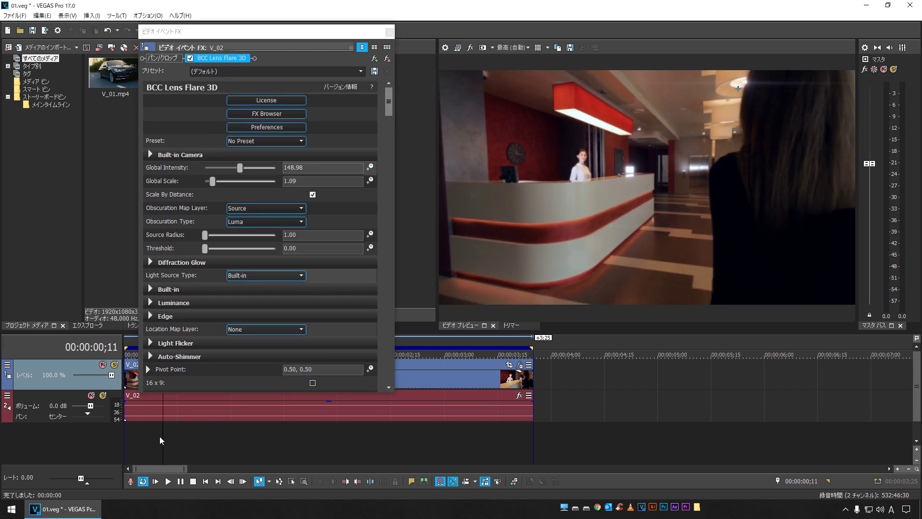
left_click_drag(206, 250, 249, 255)
left_click(216, 437)
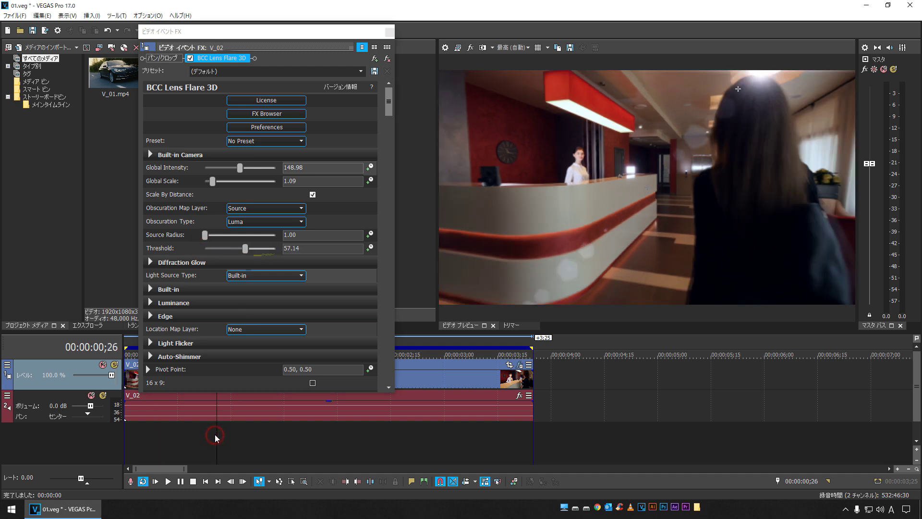
Try lower Threshold values of 40.14 and 22.45, checking the frames where the woman's head covers the lamp
left_click(245, 249)
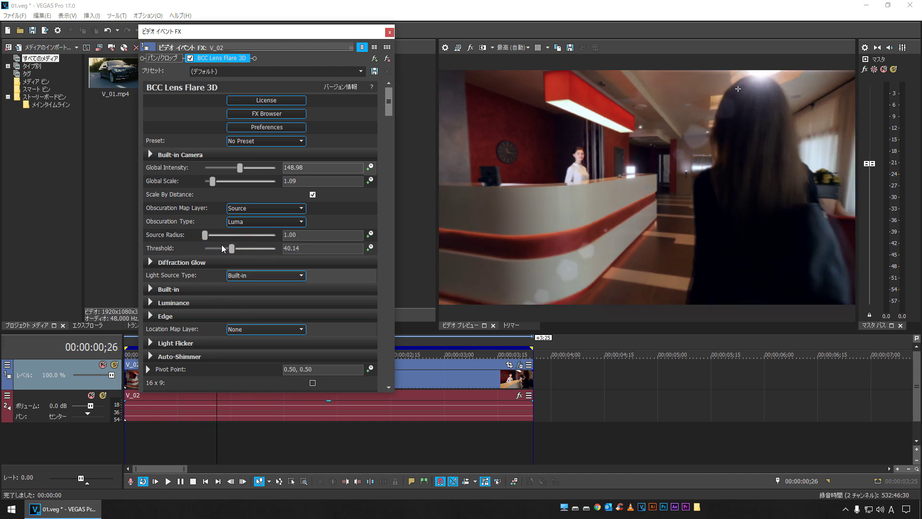
left_click(231, 429)
left_click(210, 426)
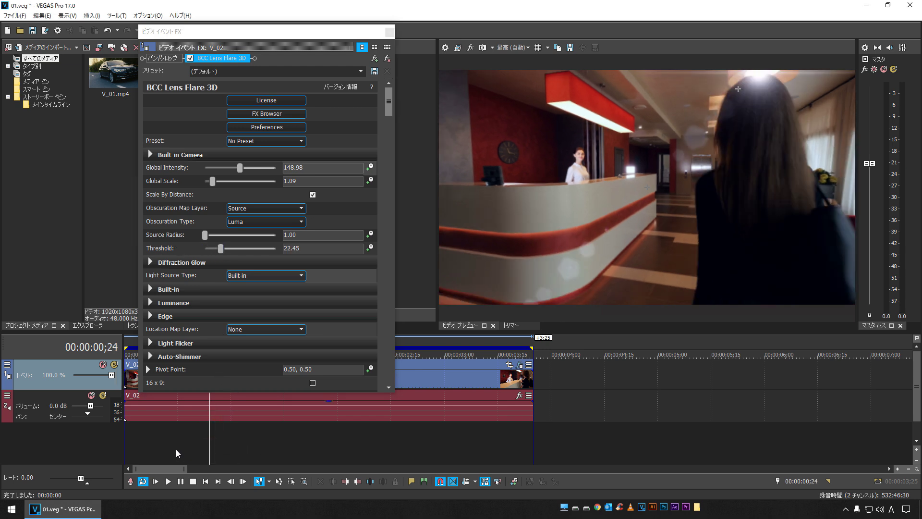
left_click(176, 429)
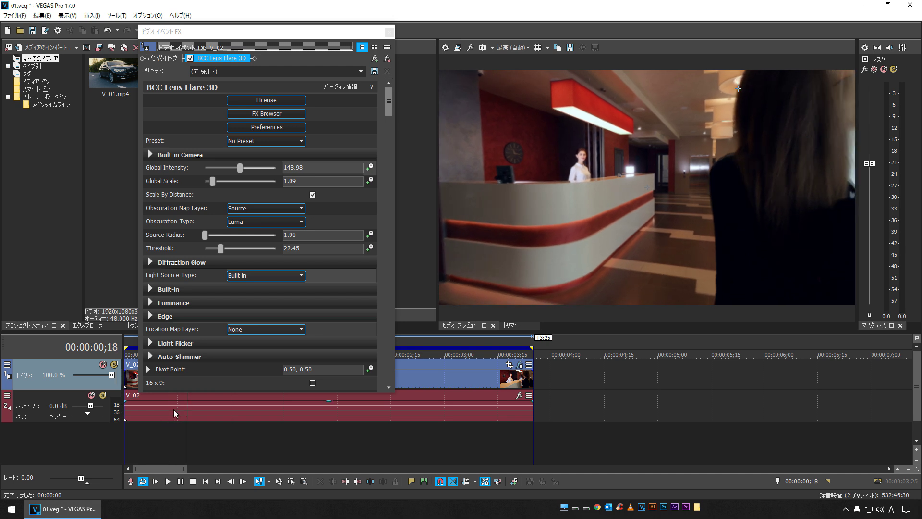
key("Right")
key("Right")
key("Right")
key("Right")
key("Right")
key("Right")
Test the obscuration Threshold at 100.00, and settle on 58.50
left_click_drag(220, 248, 292, 249)
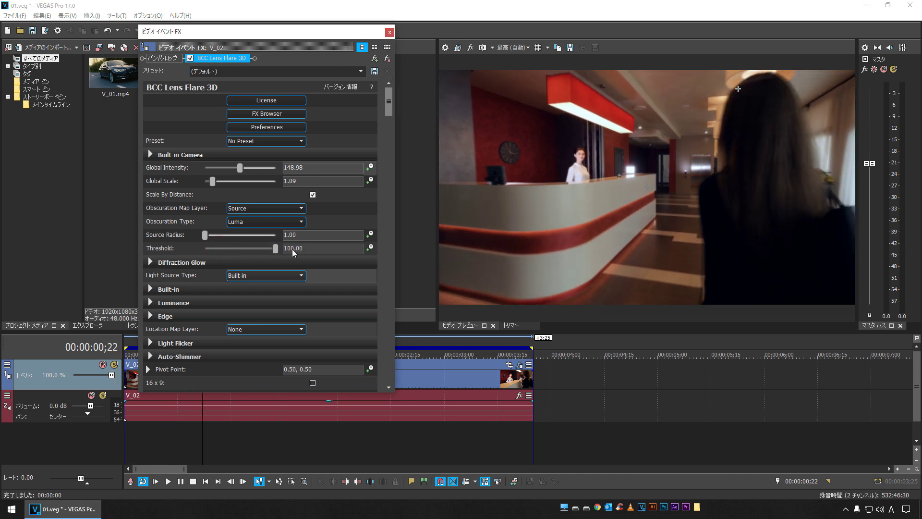
left_click(173, 447)
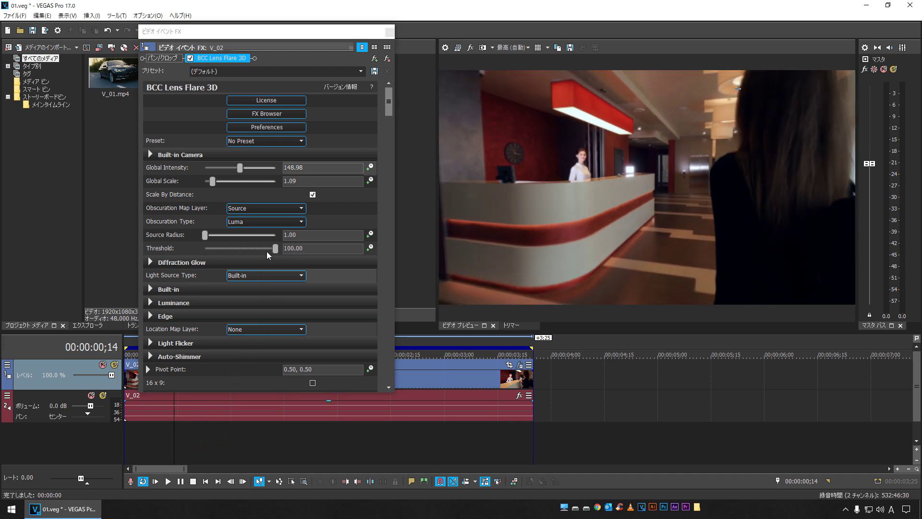
left_click_drag(275, 248, 245, 250)
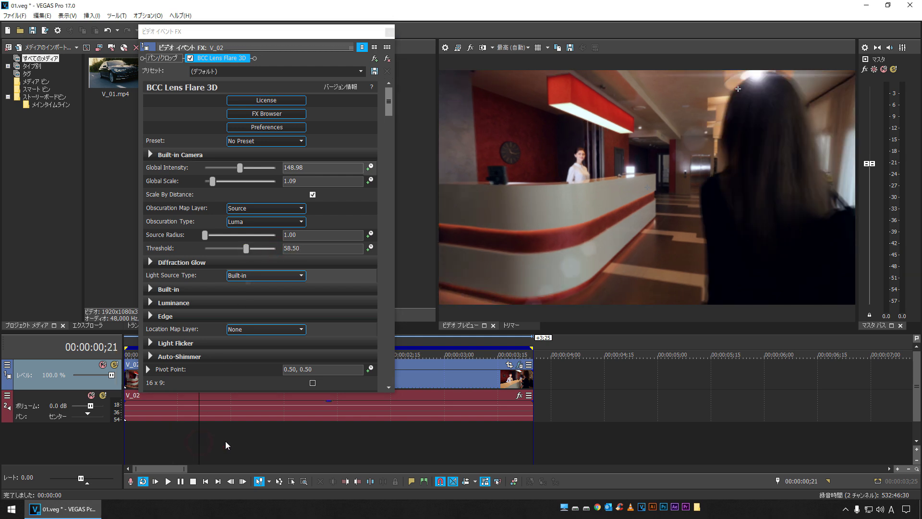
Step frame by frame through the woman's head passing the lamp to examine when the flare is obscured
left_click(175, 447)
key("Left")
key("Left")
key("Left")
key("Left")
key("Left")
key("Left")
key("Left")
key("Left")
key("Left")
key("Left")
key("Left")
key("Right")
key("Right")
key("Right")
key("Right")
key("Right")
key("Right")
key("Right")
key("Right")
key("Right")
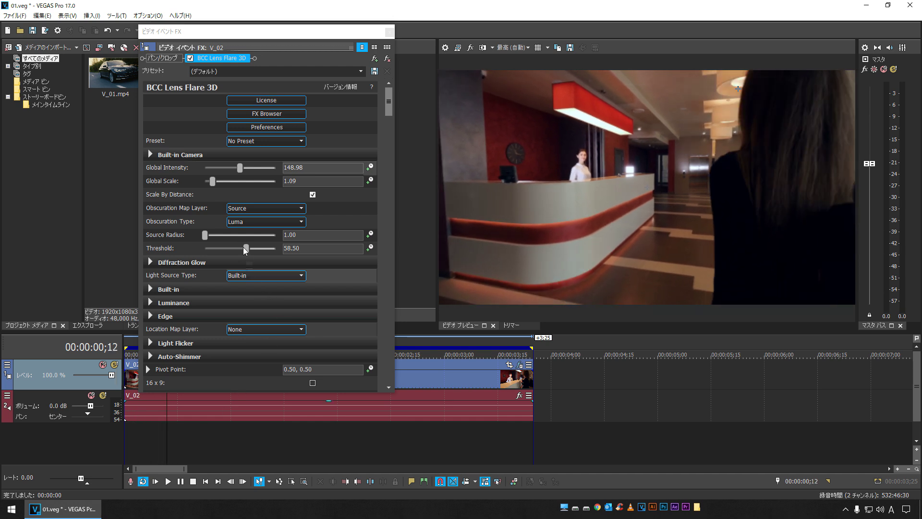
key("Right")
key("Right")
key("Right")
key("Right")
key("Right")
key("Right")
key("Right")
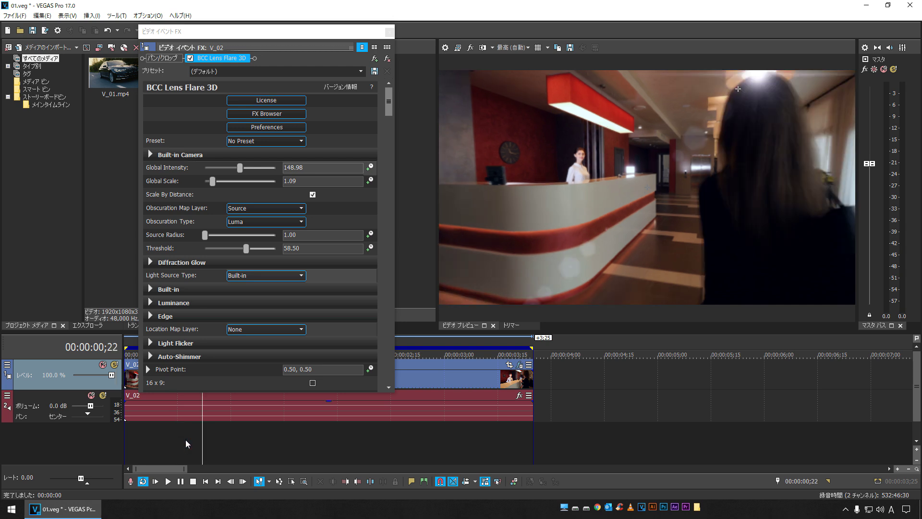
key("Right")
key("Right")
key("Right")
Set Global Intensity to 187.76 and Global Scale to 1.02, return to the start, and close the event effect settings
left_click_drag(242, 170, 215, 185)
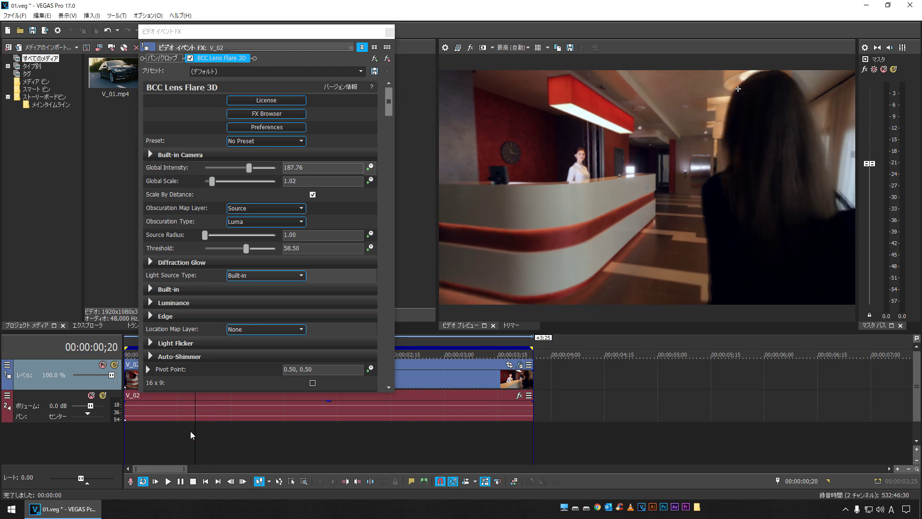
key("Home")
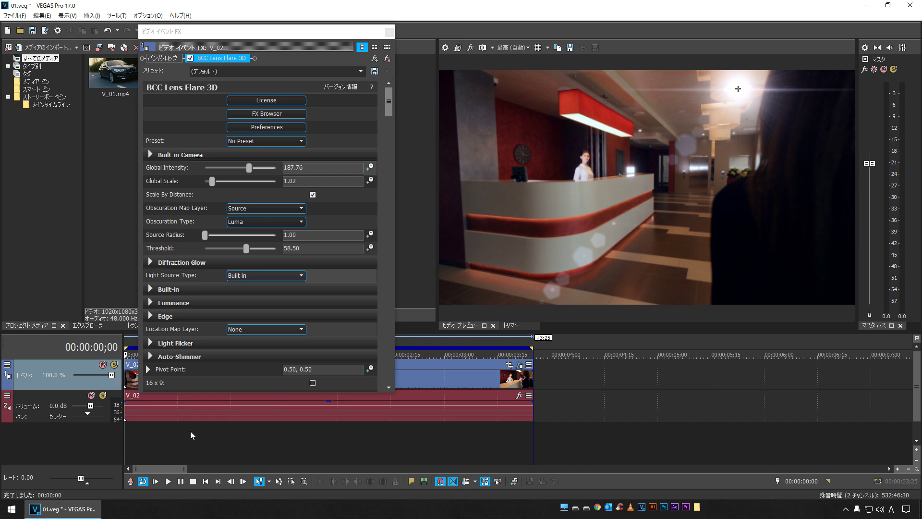
key("Escape")
Play V_02 from the start several times to review the finished ceiling lamp flare
key("space")
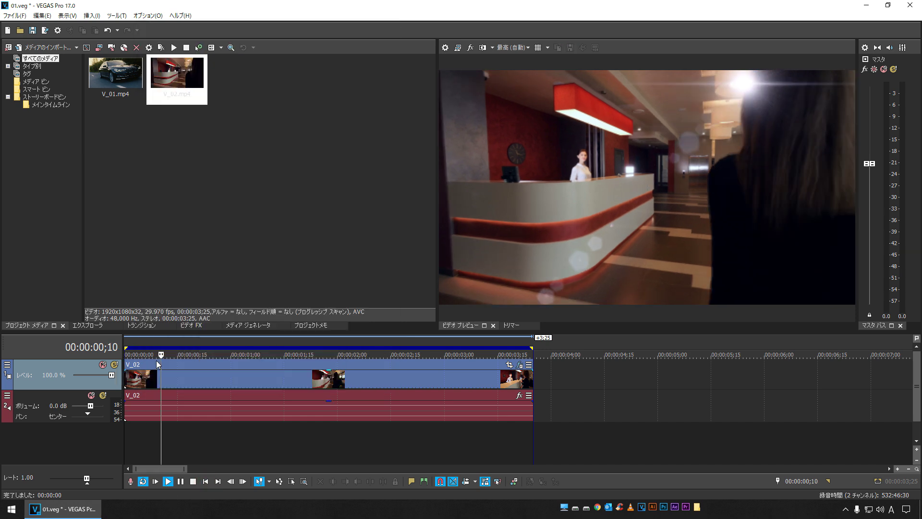
key("space")
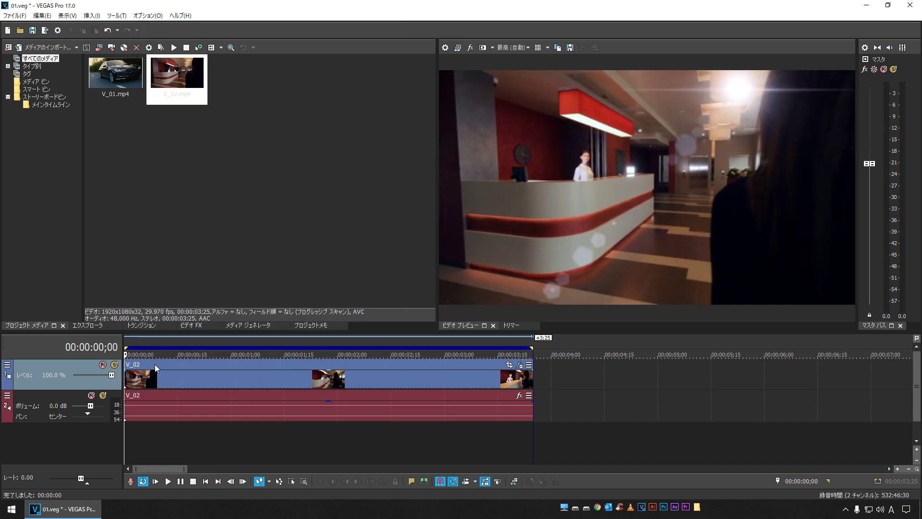
left_click(179, 441)
key("space")
left_click(205, 481)
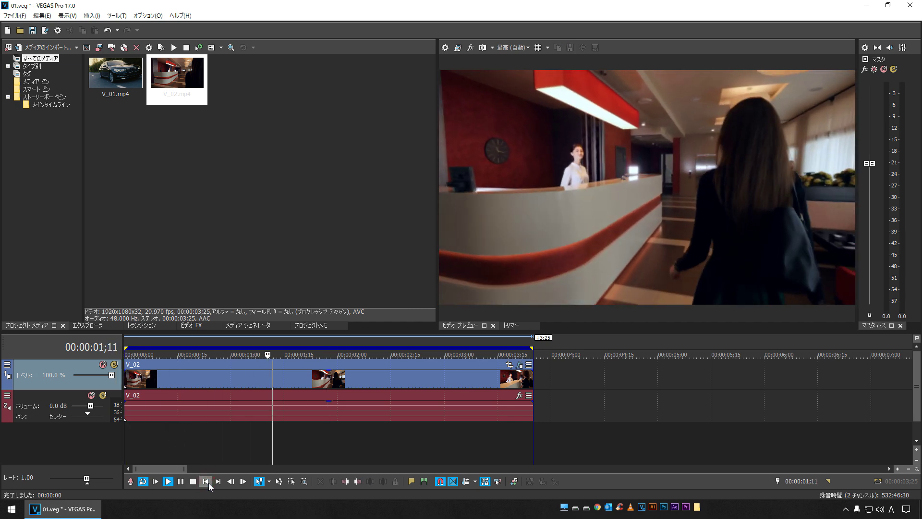
left_click(207, 481)
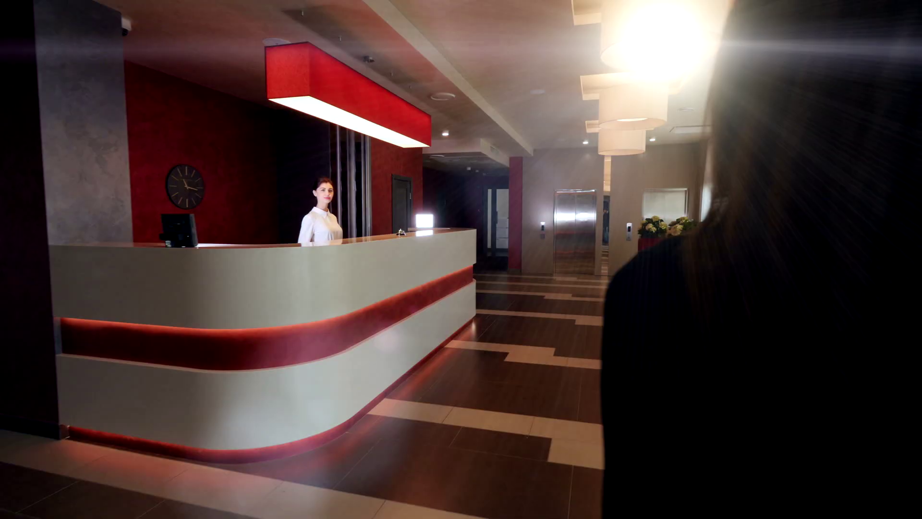